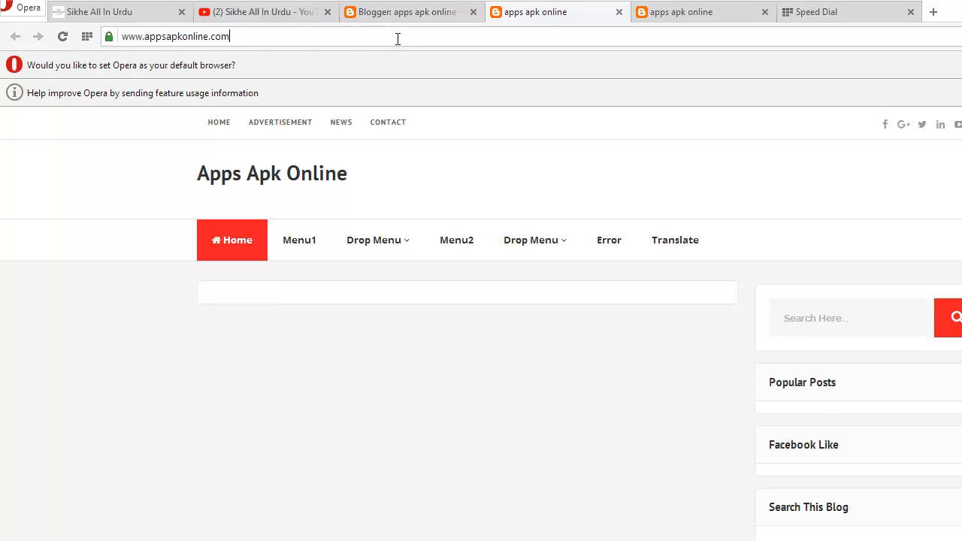
In the blog's basic settings, set the description to "This website all about andoird application review Your Best app is here" and save it.
{"action": "left_click", "coordinate": [404, 11]}
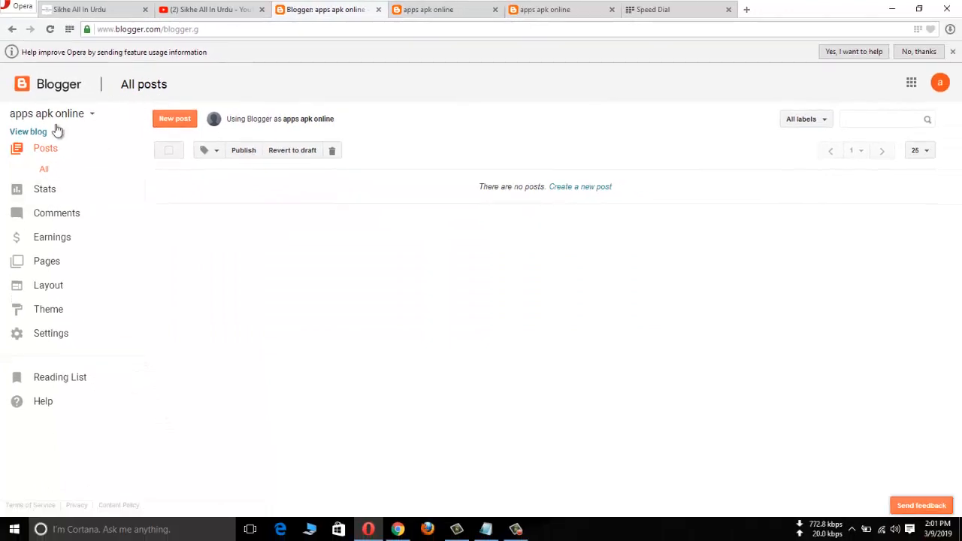
{"action": "left_click", "coordinate": [51, 336]}
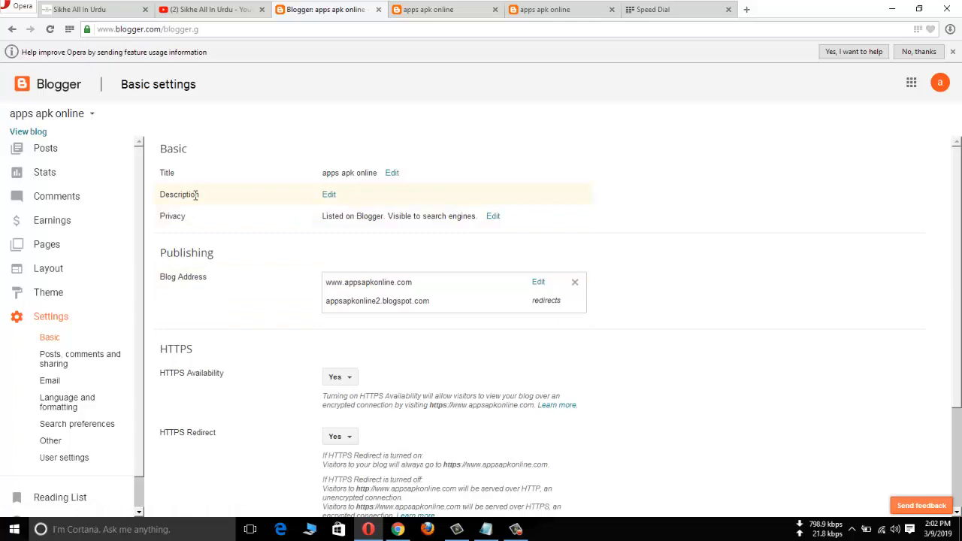
{"action": "left_click", "coordinate": [329, 195]}
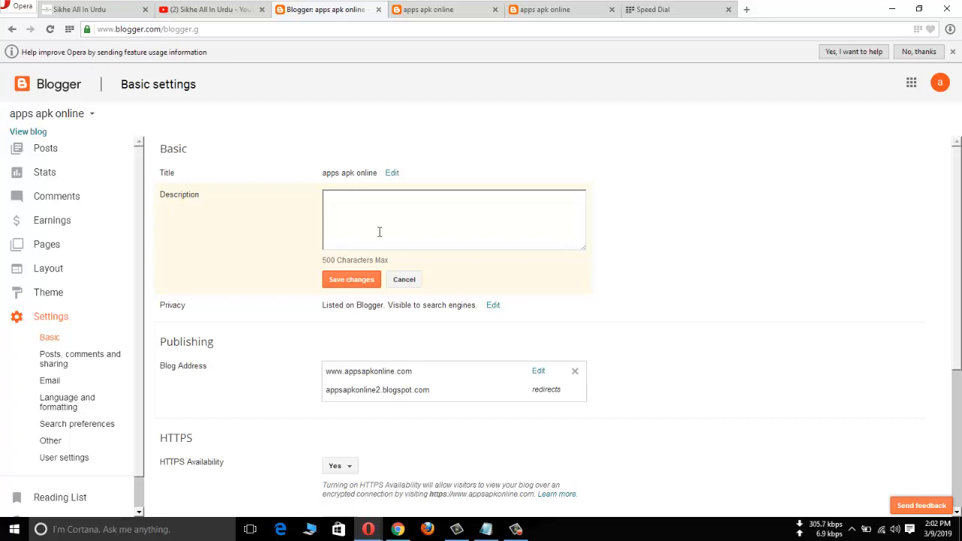
{"action": "mouse_move", "coordinate": [487, 531]}
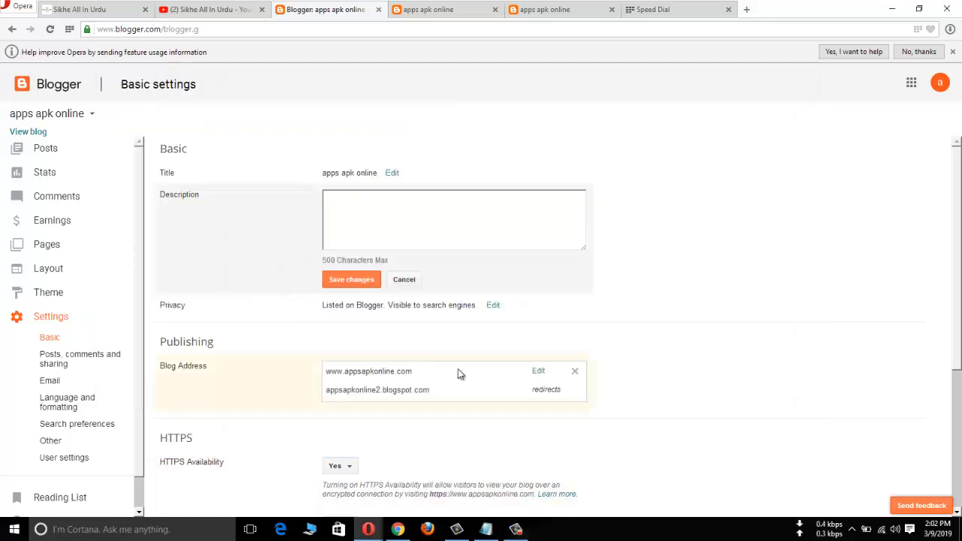
{"action": "left_click", "coordinate": [434, 214]}
{"action": "right_click", "coordinate": [435, 214]}
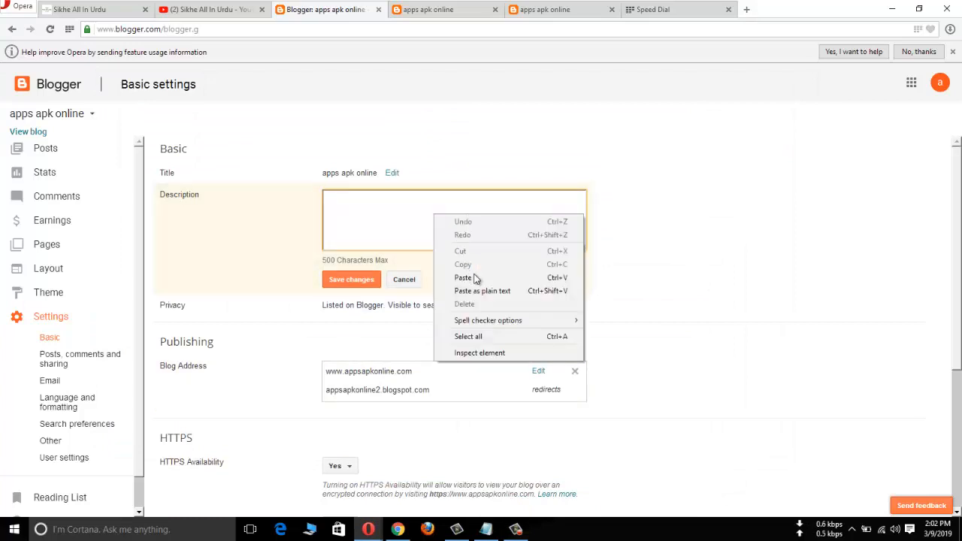
{"action": "left_click", "coordinate": [477, 277]}
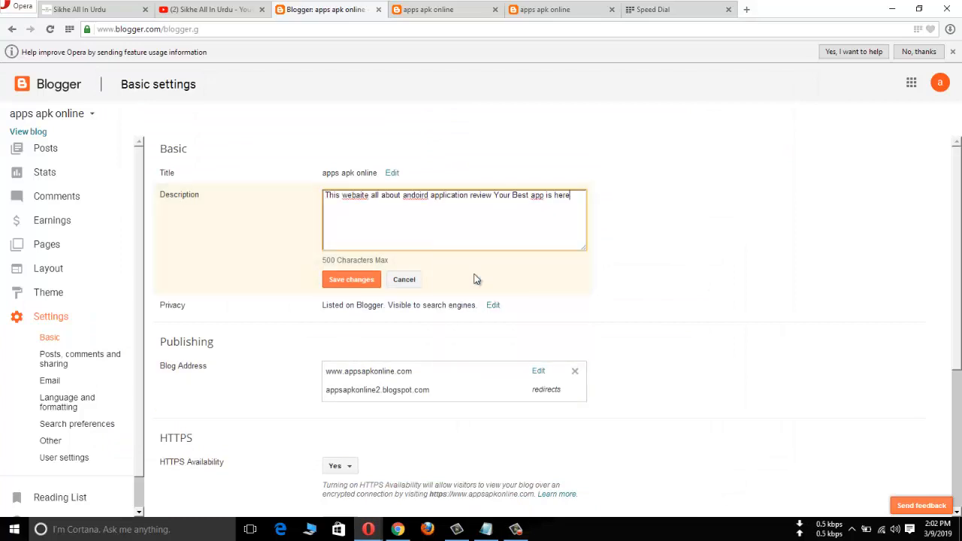
{"action": "left_click", "coordinate": [352, 280]}
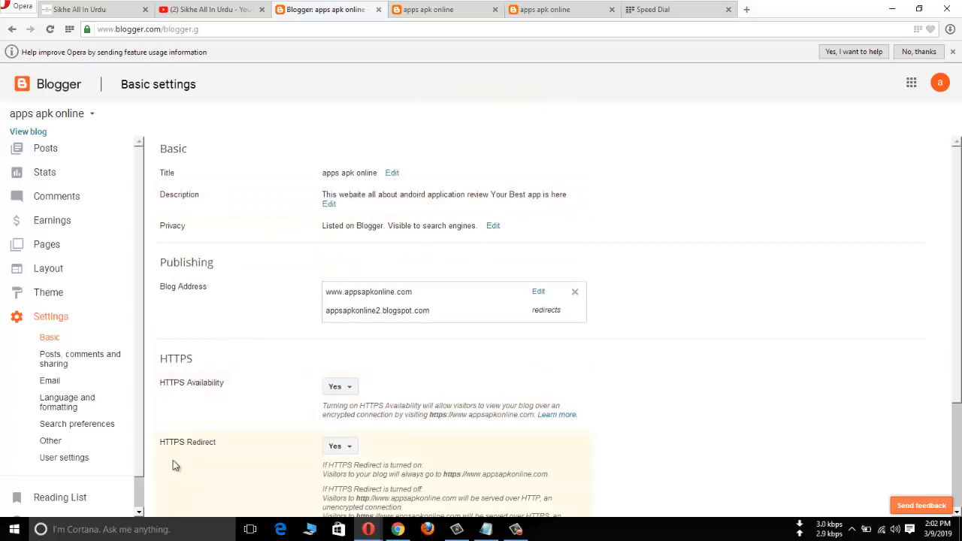
{"action": "left_click", "coordinate": [350, 392]}
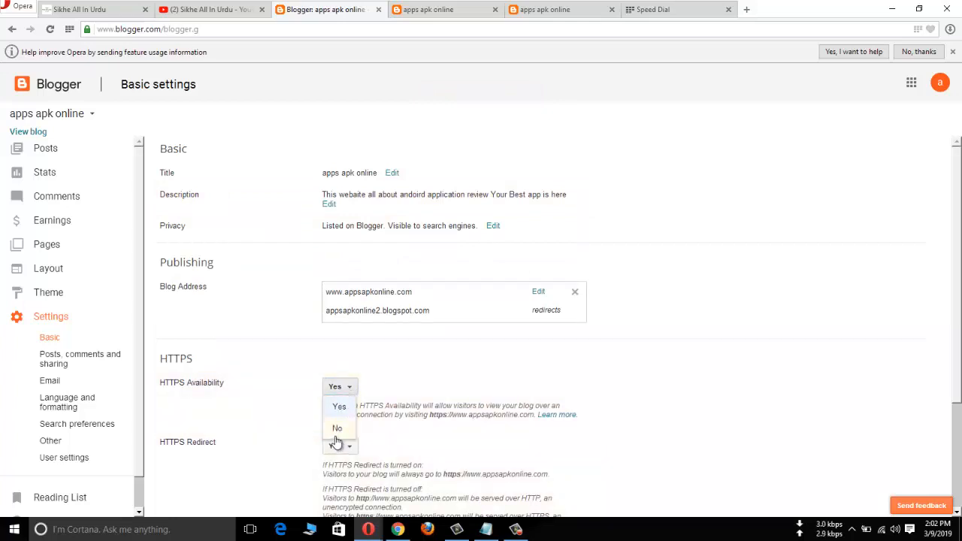
{"action": "left_click", "coordinate": [412, 365]}
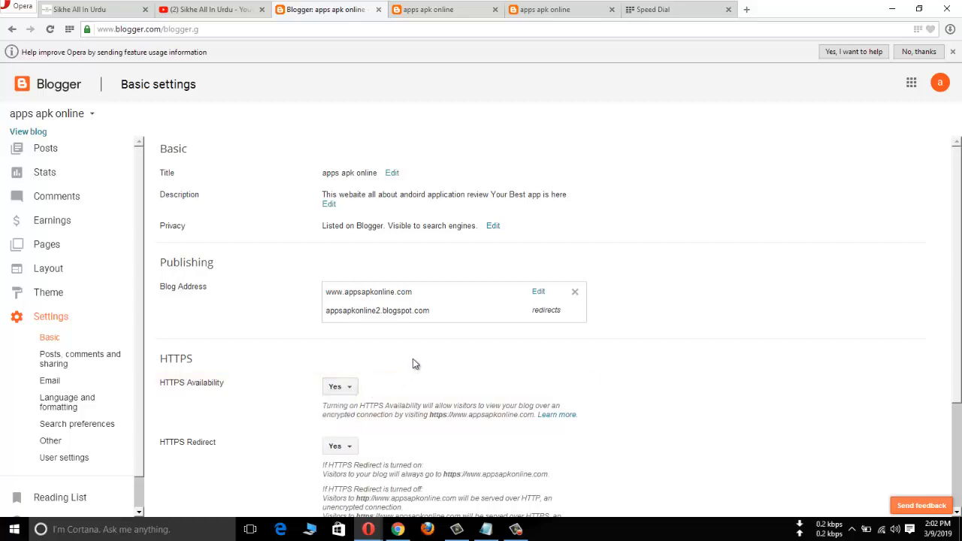
{"action": "scroll", "coordinate": [413, 364], "scroll_direction": "down", "scroll_amount": 1}
{"action": "scroll", "coordinate": [412, 363], "scroll_direction": "down", "scroll_amount": 2}
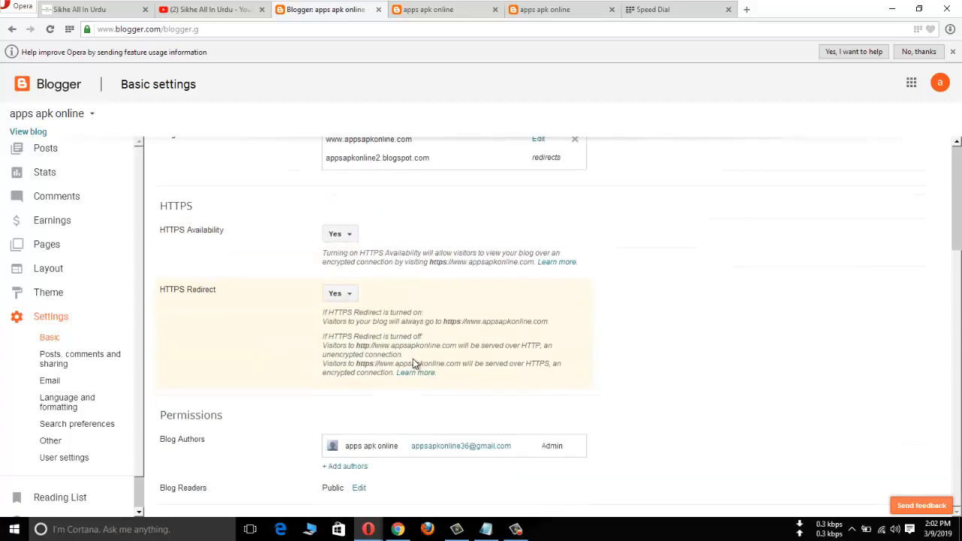
{"action": "scroll", "coordinate": [413, 364], "scroll_direction": "up", "scroll_amount": 2}
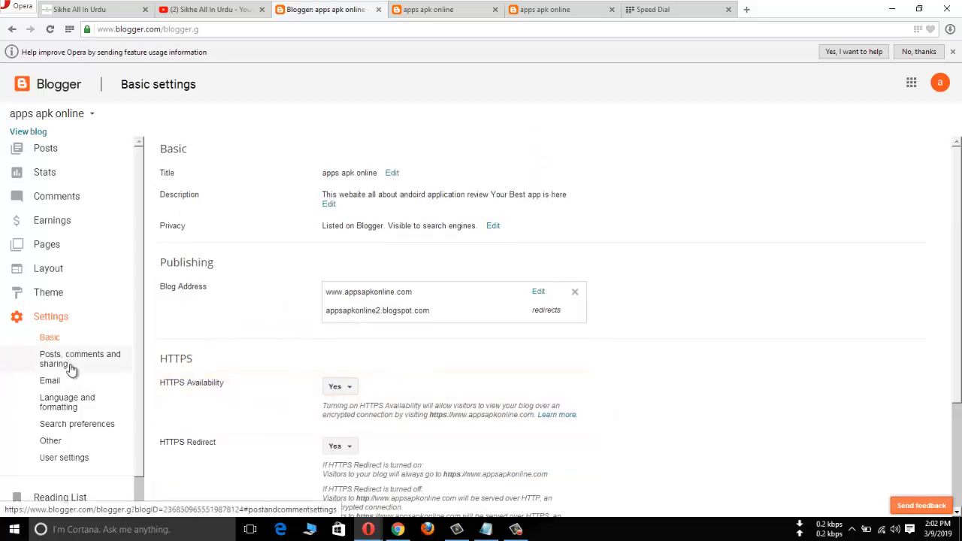
In the search preferences, enable the meta tag search description, paste "This website all about andoird application review Your Best app is here" and save it.
{"action": "left_click", "coordinate": [60, 425]}
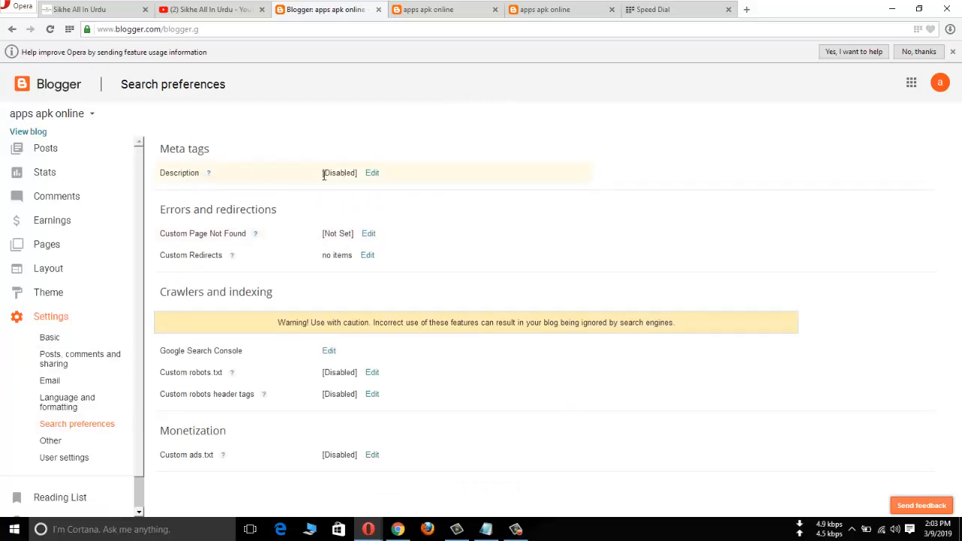
{"action": "left_click", "coordinate": [374, 173]}
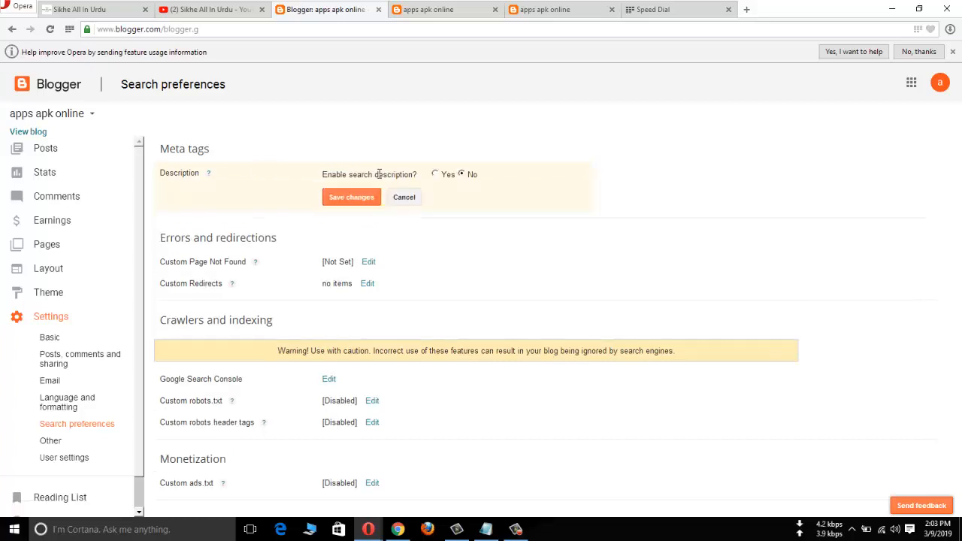
{"action": "left_click", "coordinate": [436, 174]}
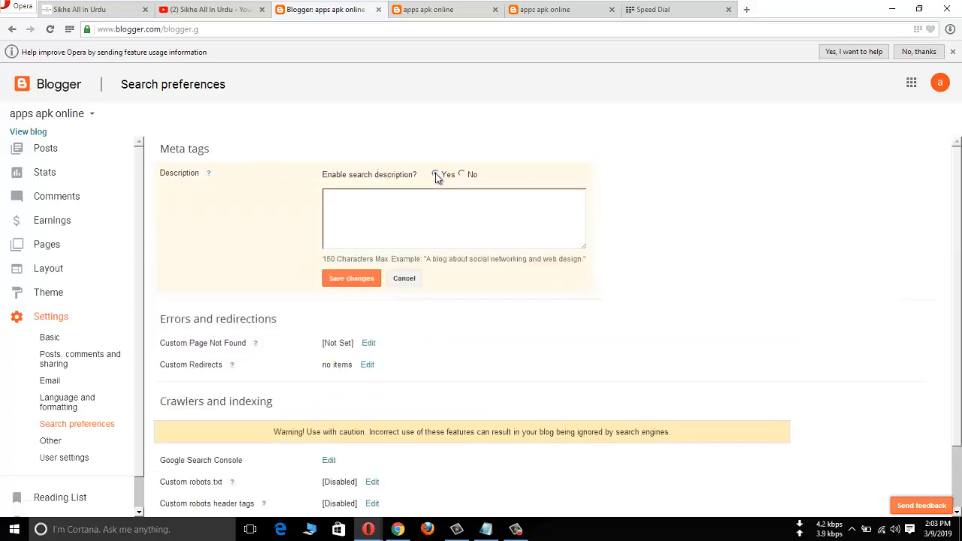
{"action": "left_click", "coordinate": [359, 210]}
{"action": "right_click", "coordinate": [359, 211]}
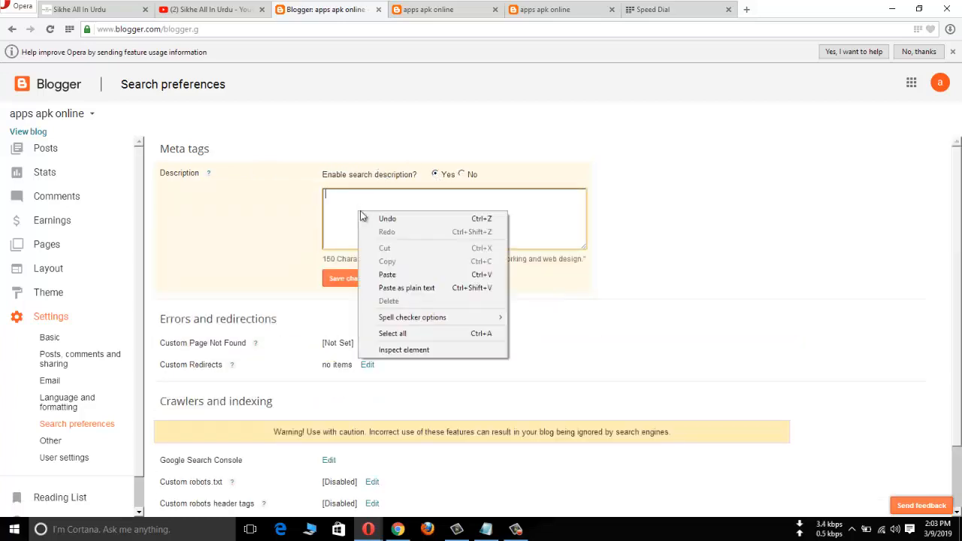
{"action": "left_click", "coordinate": [390, 275]}
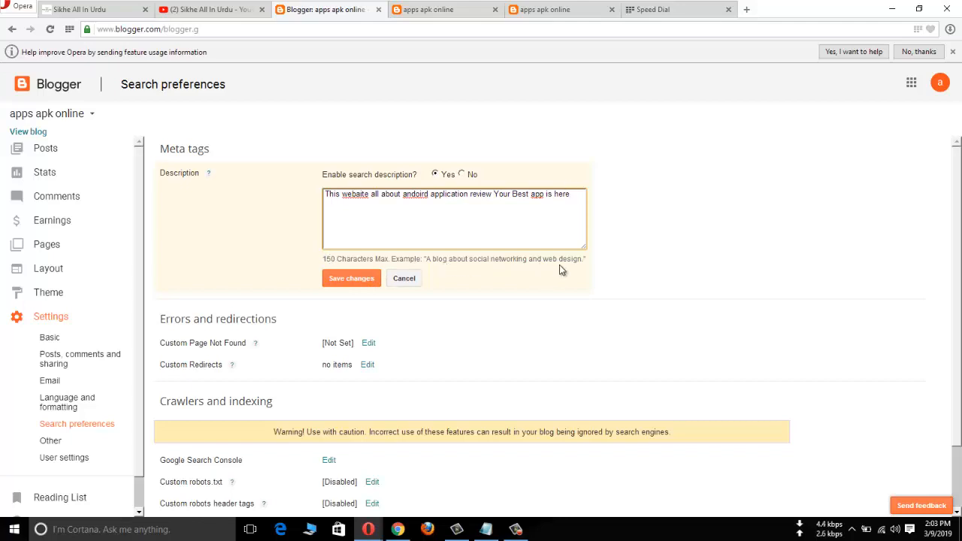
{"action": "left_click", "coordinate": [353, 279]}
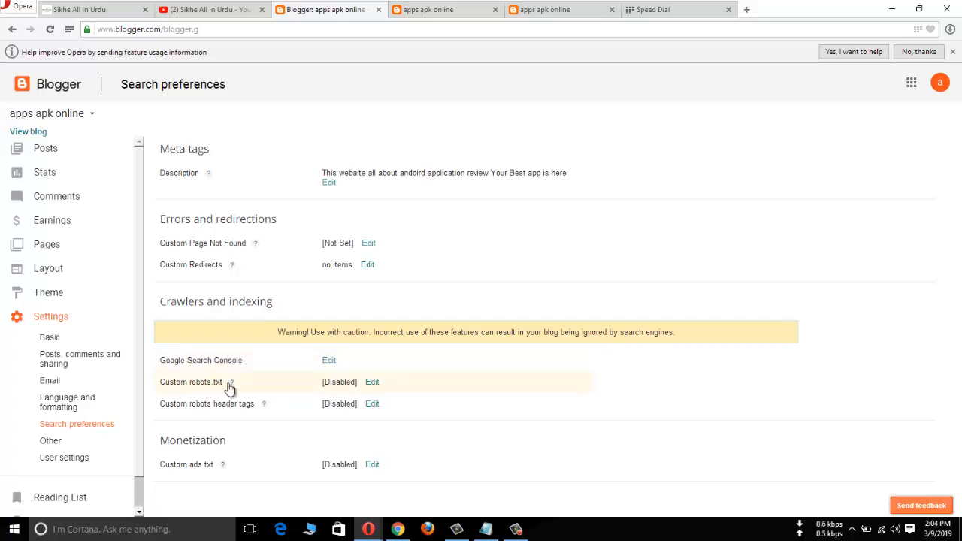
{"action": "left_click", "coordinate": [373, 383]}
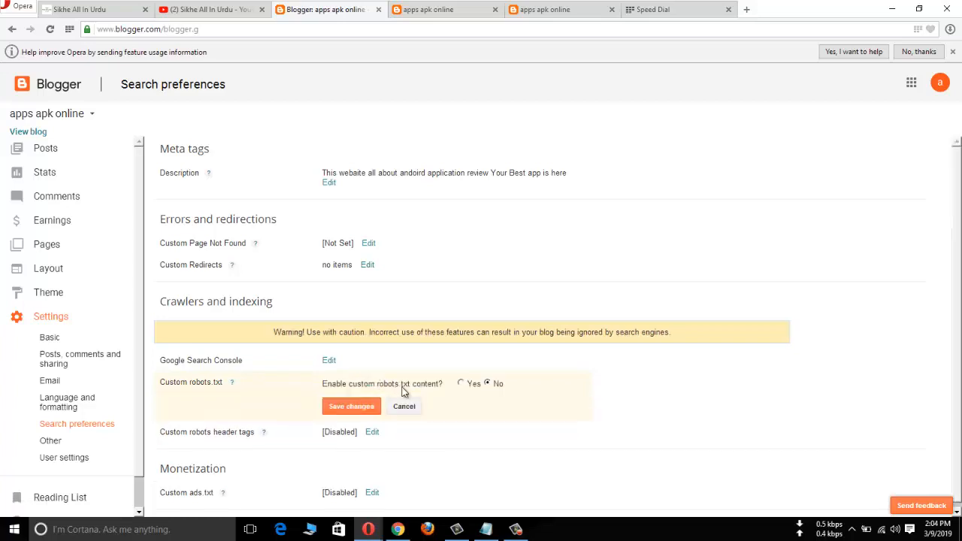
{"action": "left_click", "coordinate": [461, 384]}
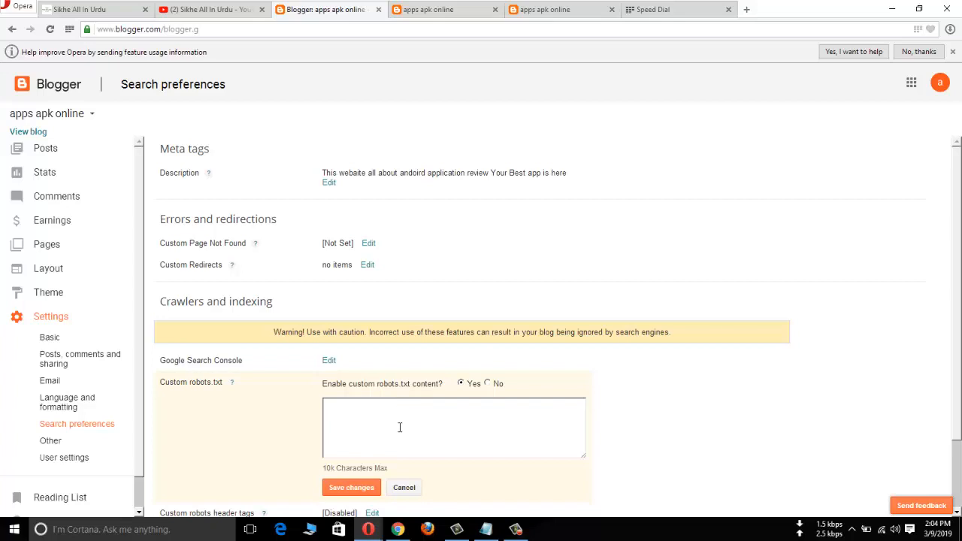
{"action": "left_click", "coordinate": [487, 383]}
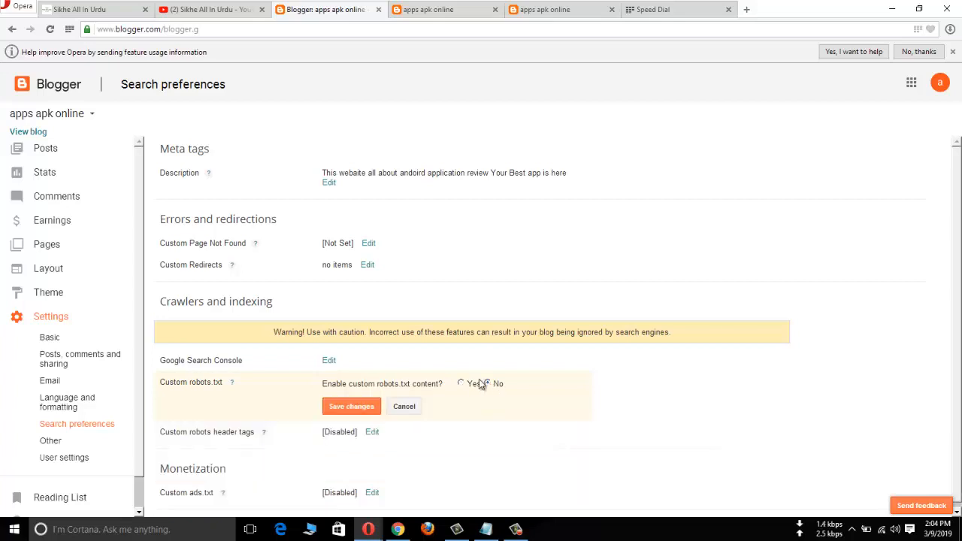
{"action": "left_click", "coordinate": [400, 408]}
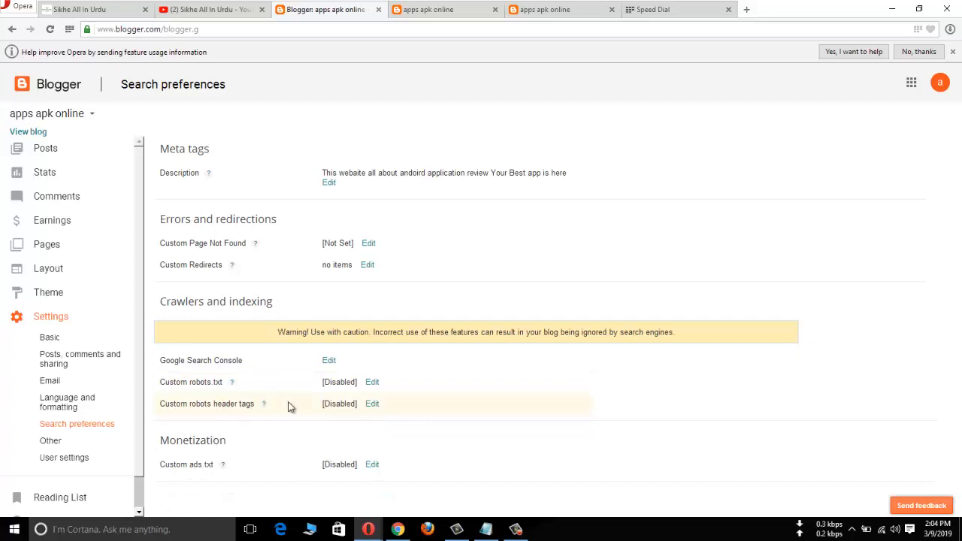
Enable custom robots header tags in the crawlers and indexing settings.
{"action": "left_click", "coordinate": [374, 404]}
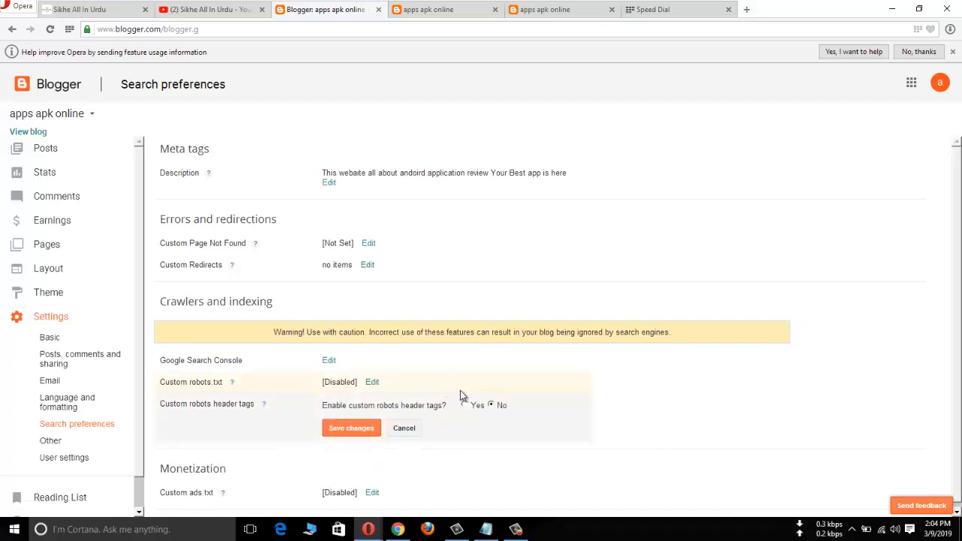
{"action": "left_click", "coordinate": [463, 405]}
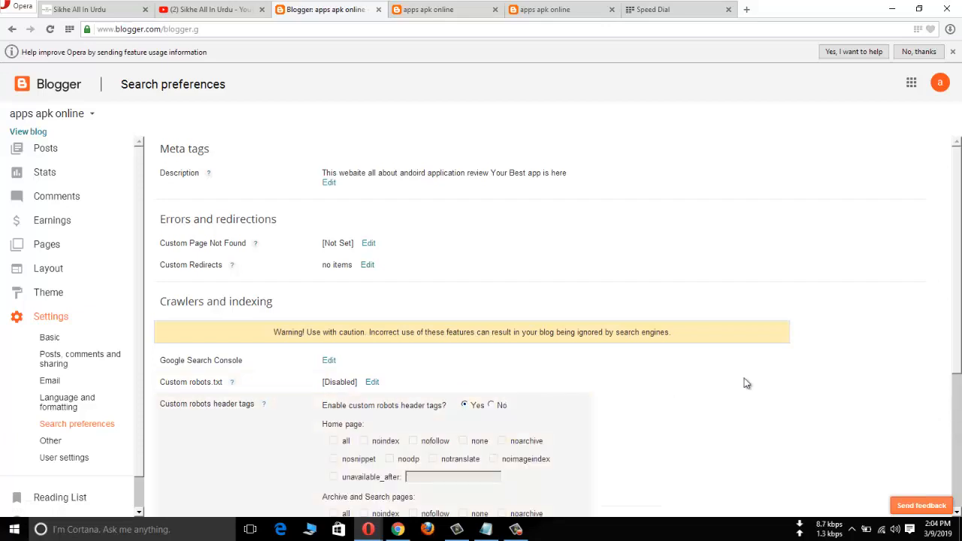
{"action": "key", "text": "Down"}
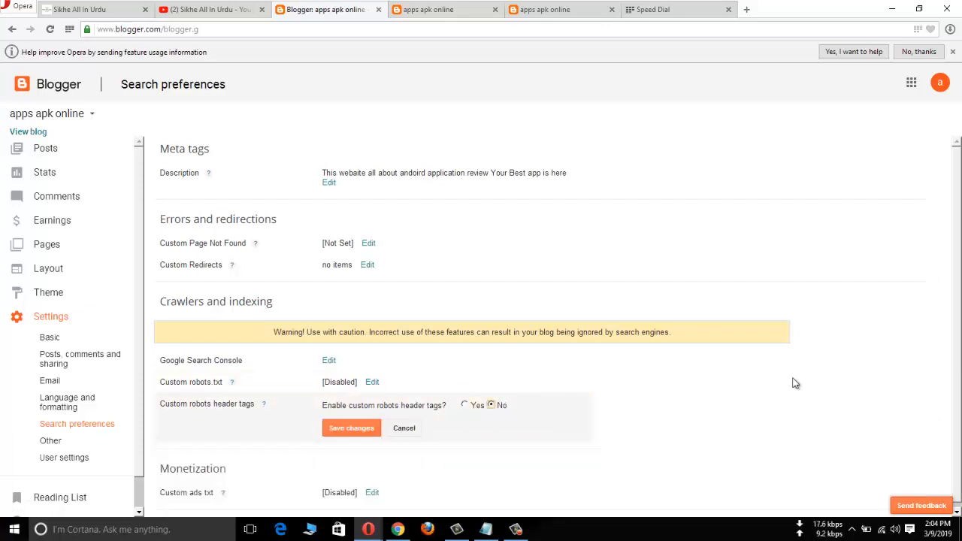
{"action": "left_click", "coordinate": [463, 405]}
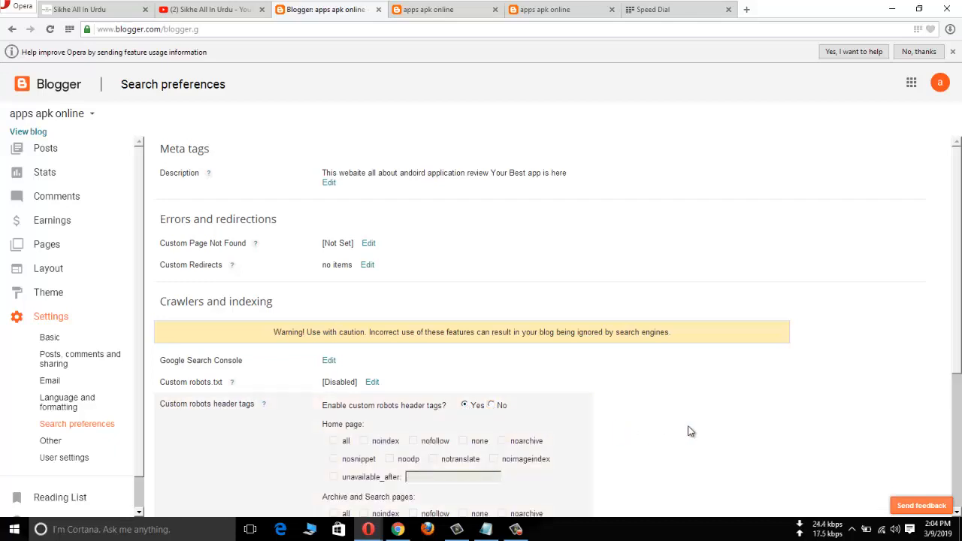
{"action": "scroll", "coordinate": [690, 431], "scroll_direction": "down", "scroll_amount": 3}
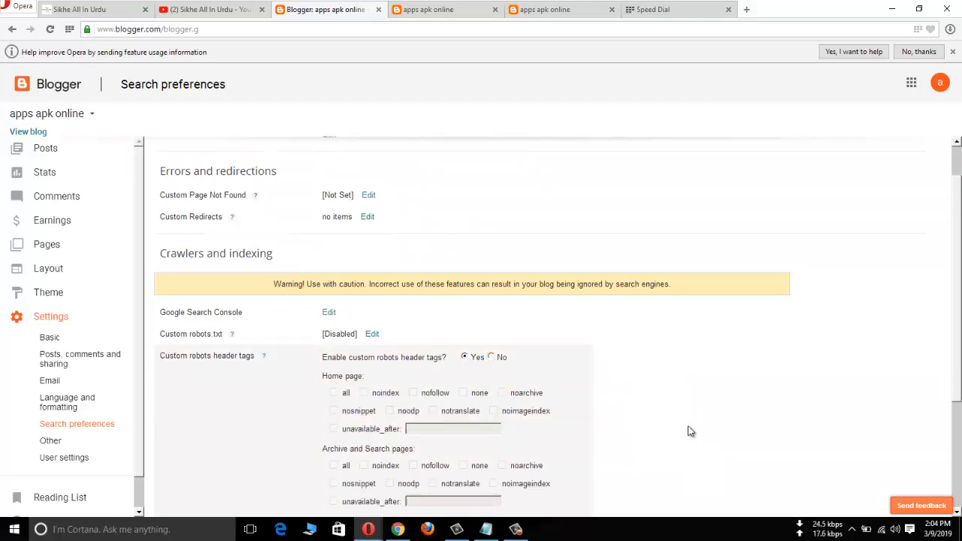
{"action": "scroll", "coordinate": [691, 431], "scroll_direction": "down", "scroll_amount": 1}
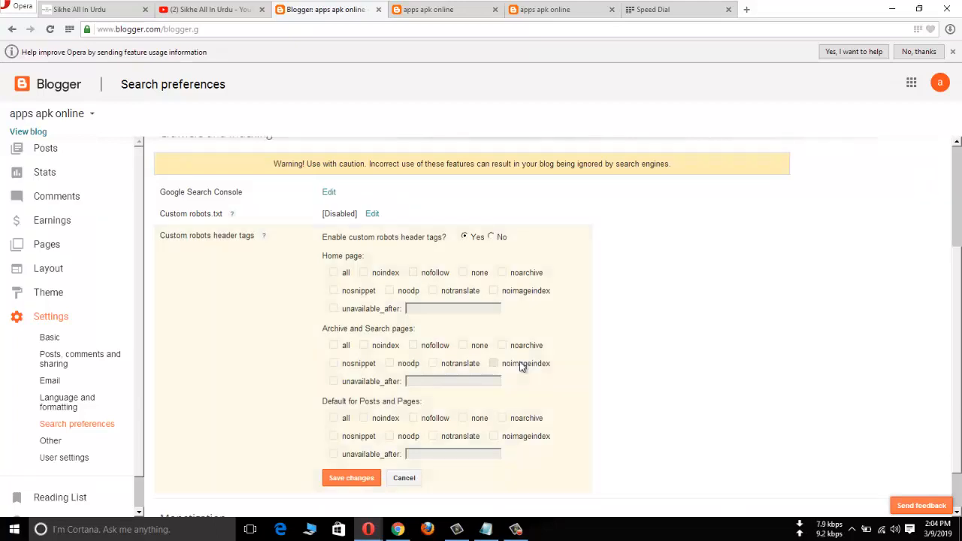
Select noodp for the home page, all and noodp for archive and search pages, noodp and noindex for posts and pages, and save the tags.
{"action": "left_click", "coordinate": [391, 292]}
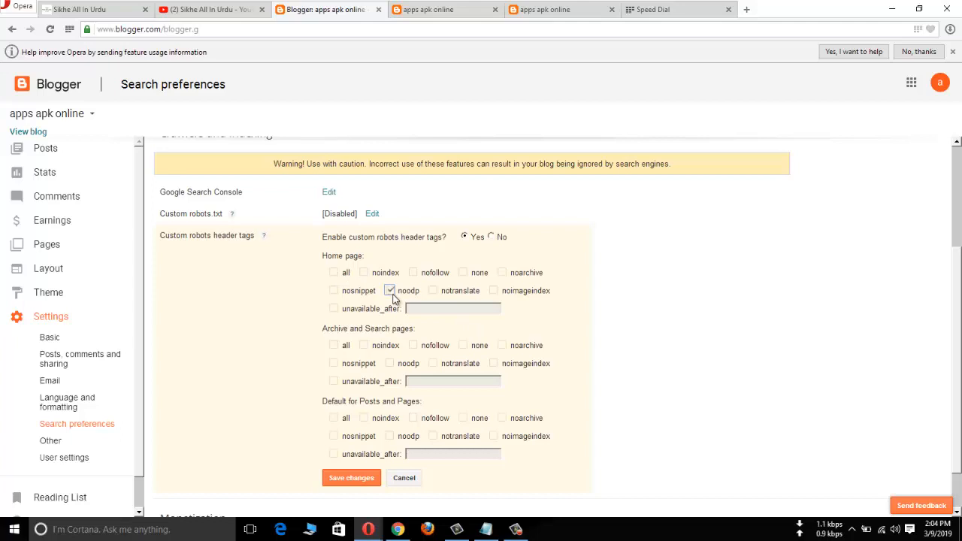
{"action": "left_click", "coordinate": [334, 347]}
{"action": "left_click", "coordinate": [398, 373]}
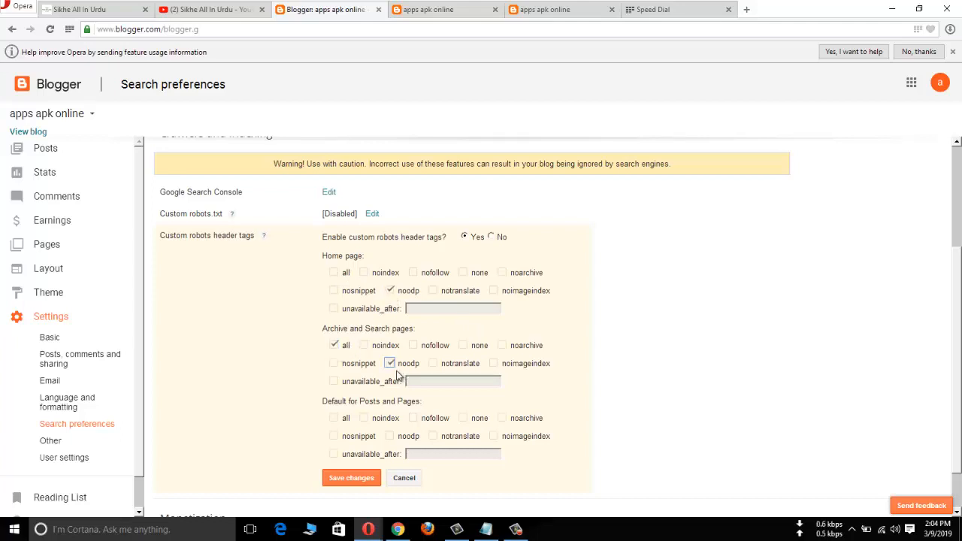
{"action": "left_click", "coordinate": [390, 436]}
{"action": "left_click", "coordinate": [363, 418]}
{"action": "left_click", "coordinate": [357, 482]}
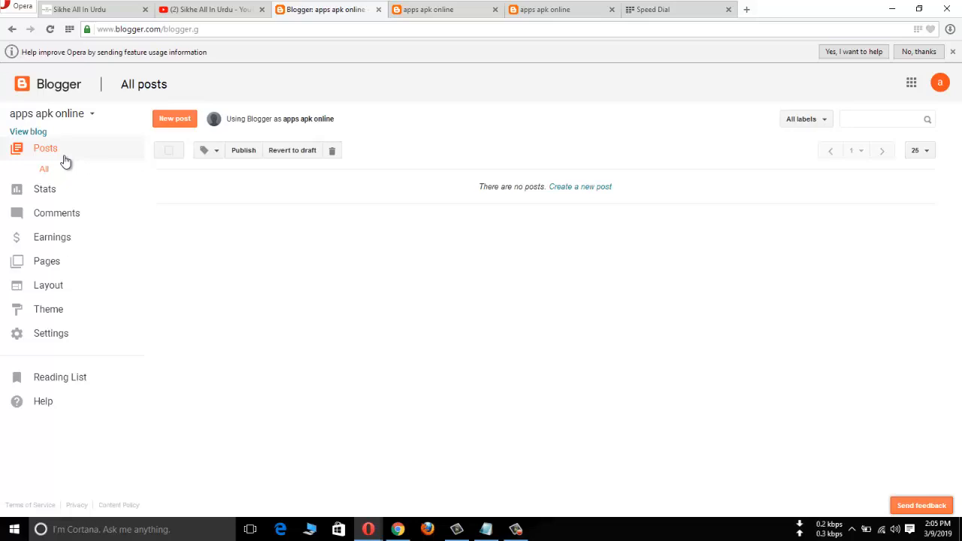
Open the full "STYLE IT- Write Cool And Fancy Text Anywhere Directry" post on the Sikhe All In Urdu site and copy its title.
{"action": "left_click", "coordinate": [85, 9]}
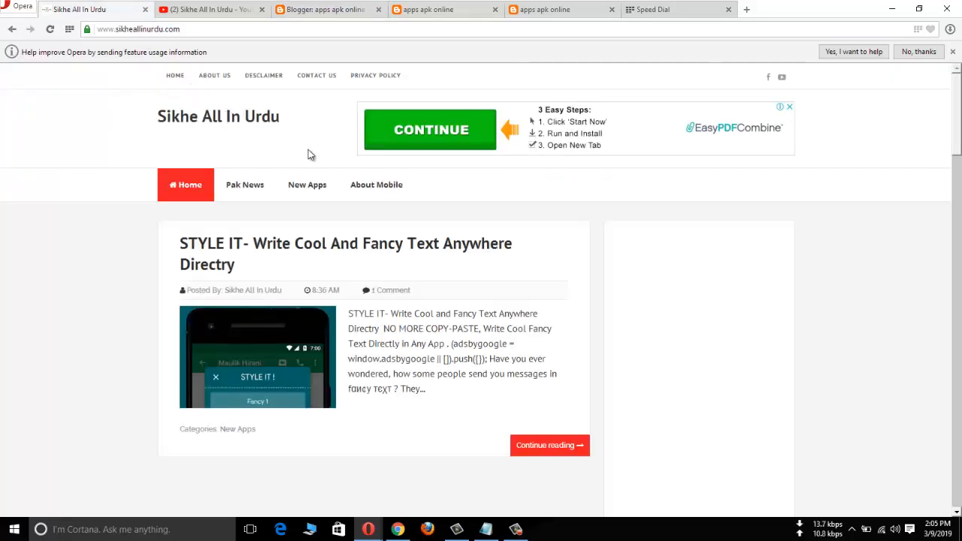
{"action": "left_click", "coordinate": [553, 451]}
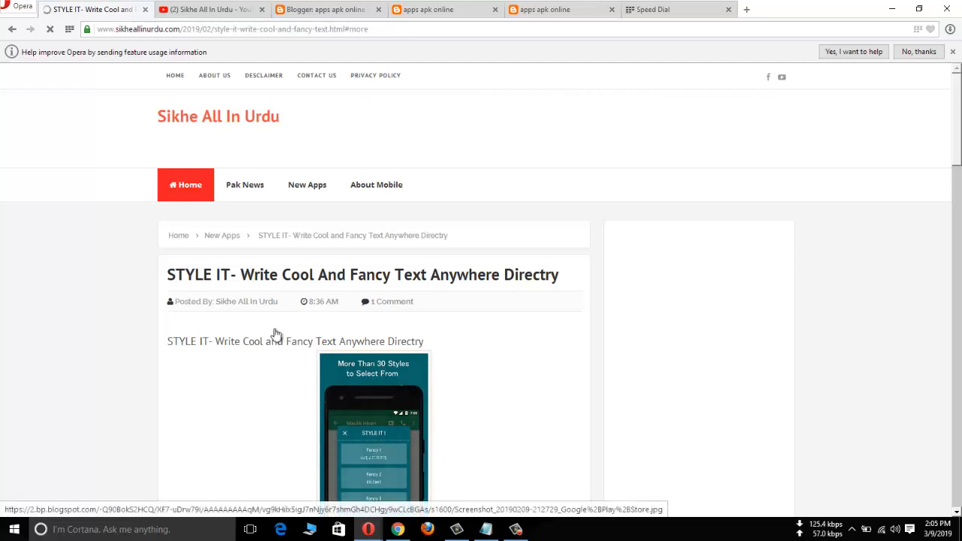
{"action": "left_click_drag", "start_coordinate": [168, 275], "coordinate": [555, 279]}
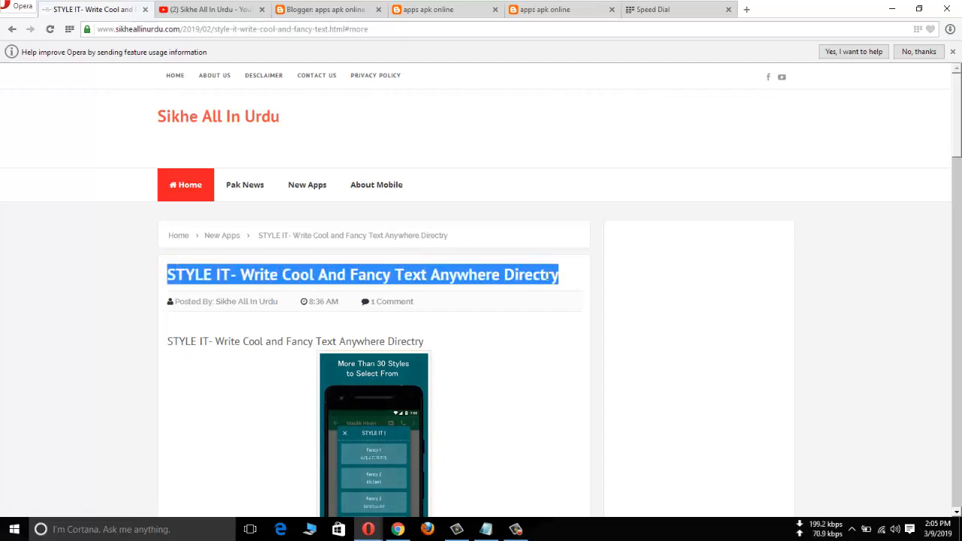
{"action": "right_click", "coordinate": [542, 275]}
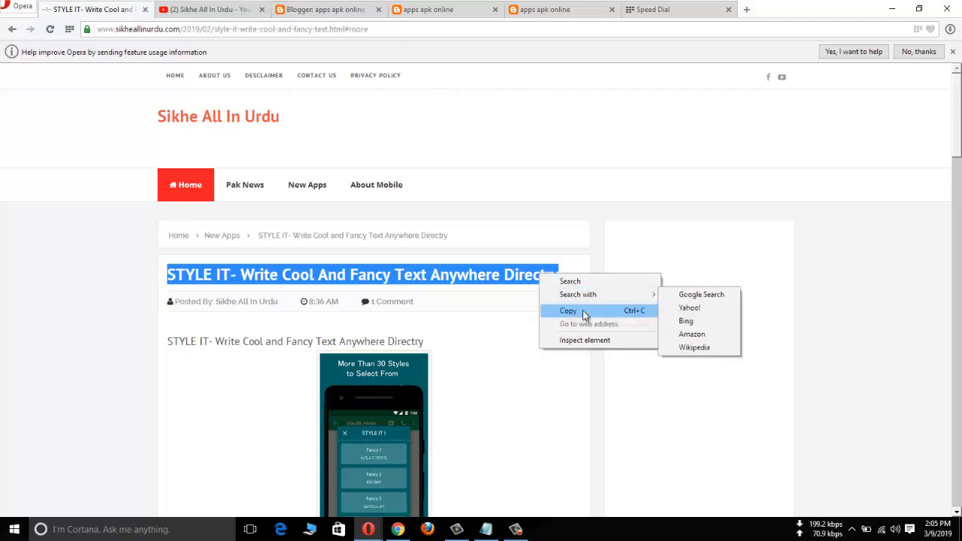
{"action": "left_click", "coordinate": [582, 314]}
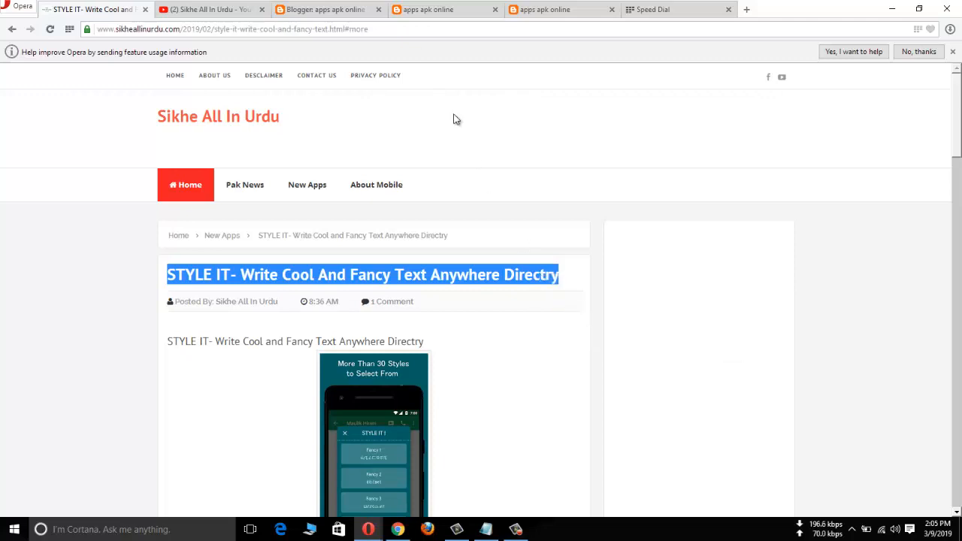
Create a new post on the apps apk online blog and paste the copied "STYLE IT- Write Cool And Fancy Text Anywhere Directry" as its title.
{"action": "left_click", "coordinate": [330, 9]}
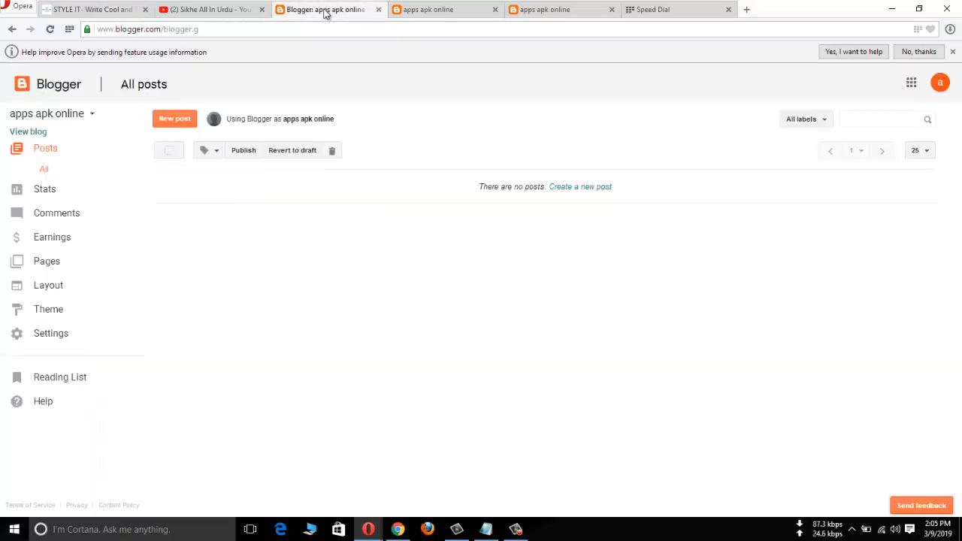
{"action": "left_click", "coordinate": [184, 121]}
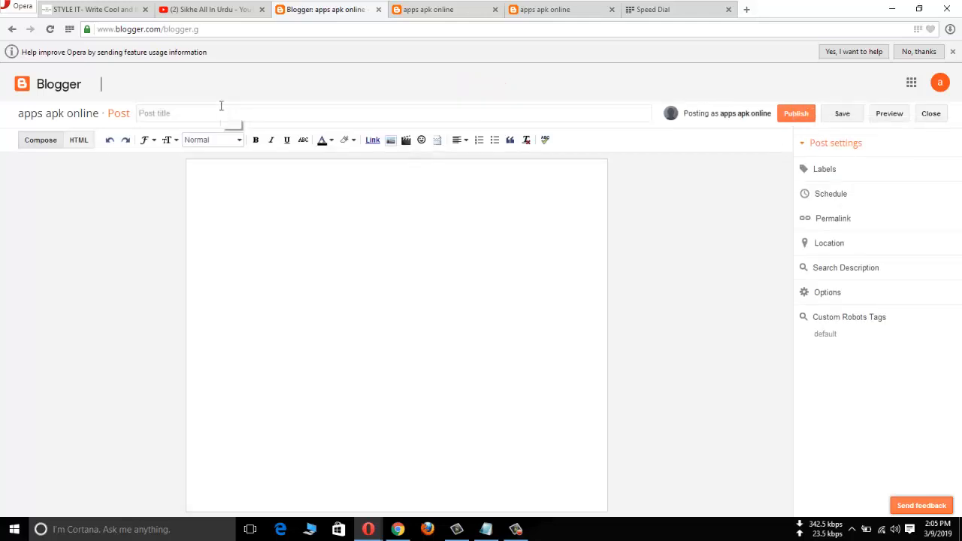
{"action": "left_click", "coordinate": [231, 115]}
{"action": "right_click", "coordinate": [233, 118]}
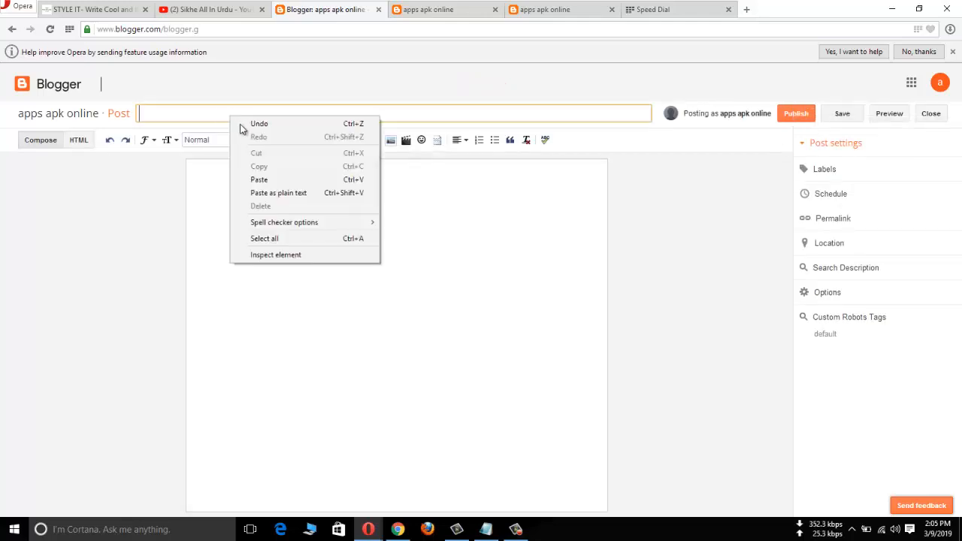
{"action": "left_click", "coordinate": [259, 181]}
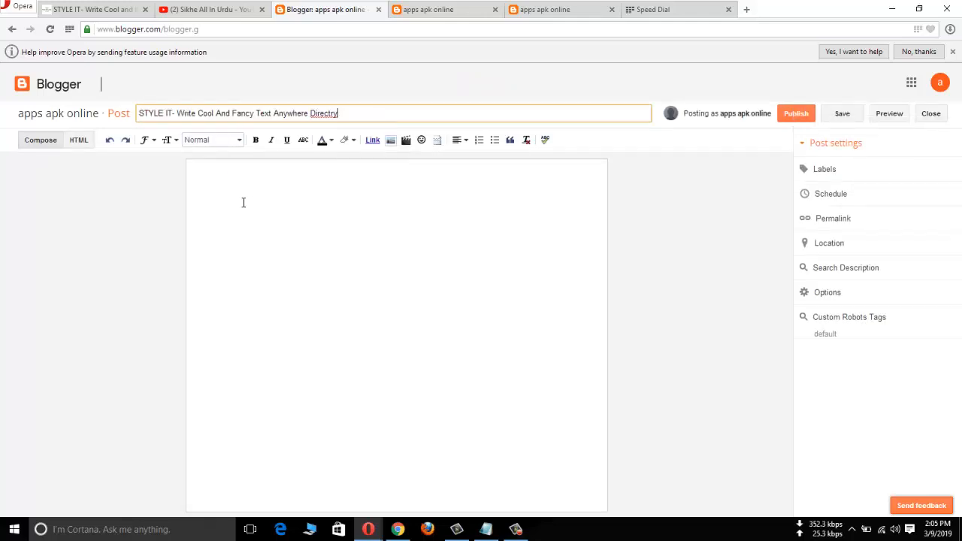
Paste the copied title into the post body as its first line.
{"action": "left_click", "coordinate": [231, 193]}
{"action": "right_click", "coordinate": [232, 180]}
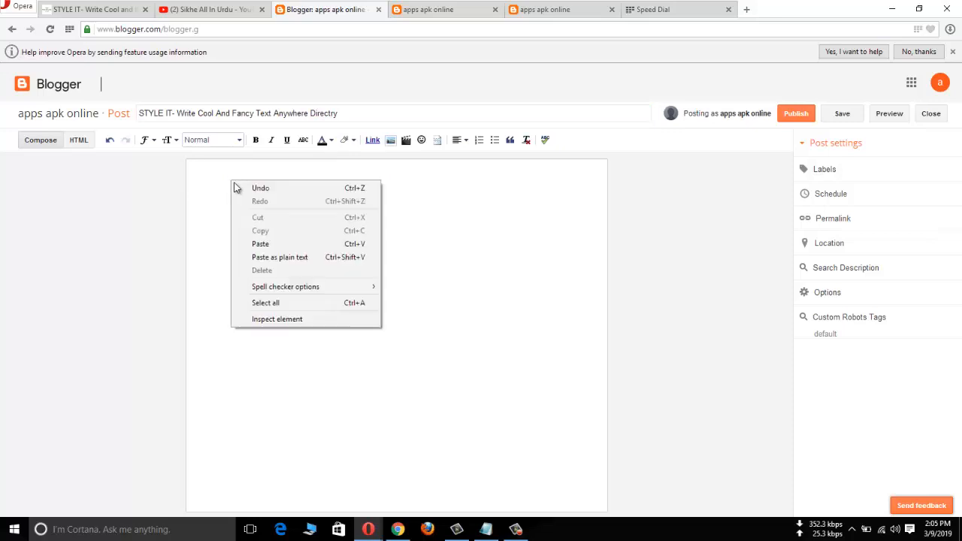
{"action": "left_click", "coordinate": [260, 244]}
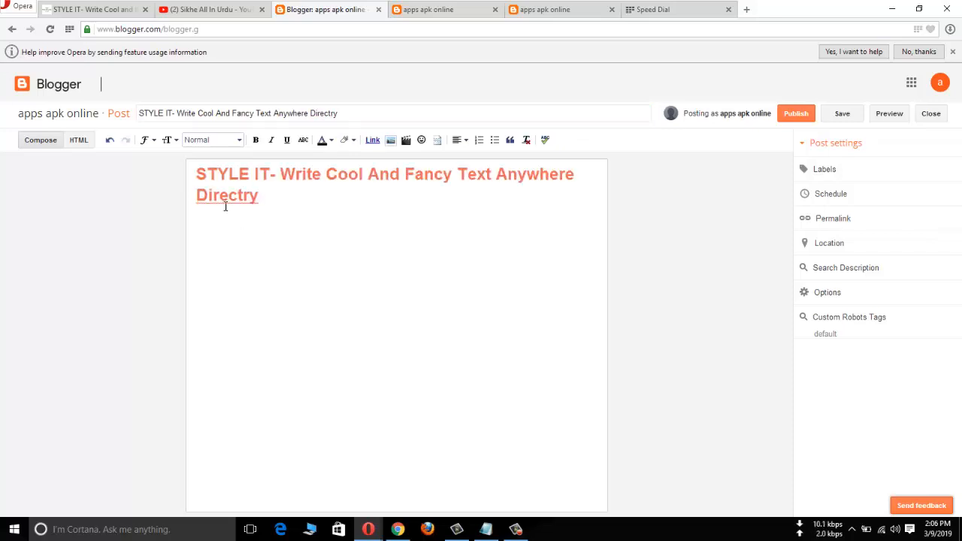
Remove the bold from the title line in the post body, color it black and apply the Heading style.
{"action": "left_click_drag", "start_coordinate": [201, 174], "coordinate": [260, 200]}
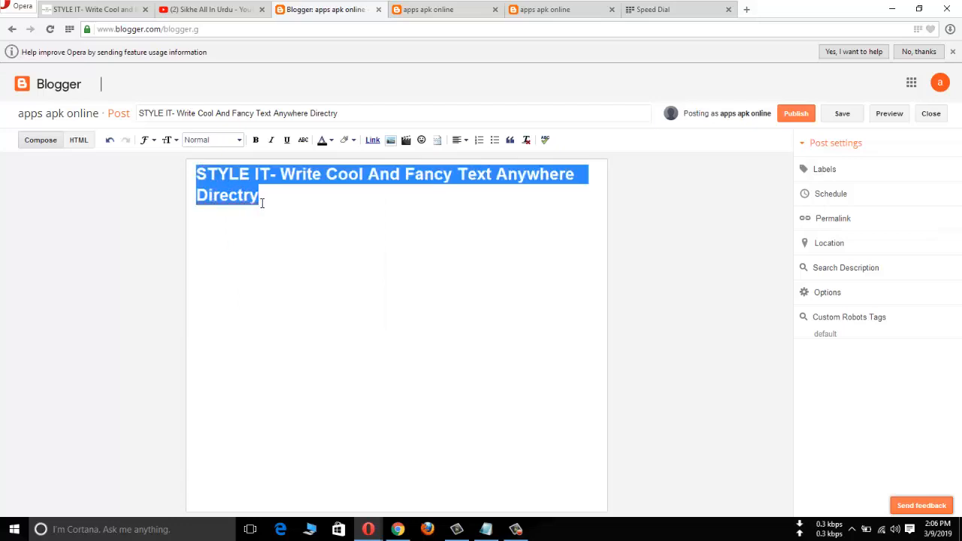
{"action": "left_click", "coordinate": [256, 141]}
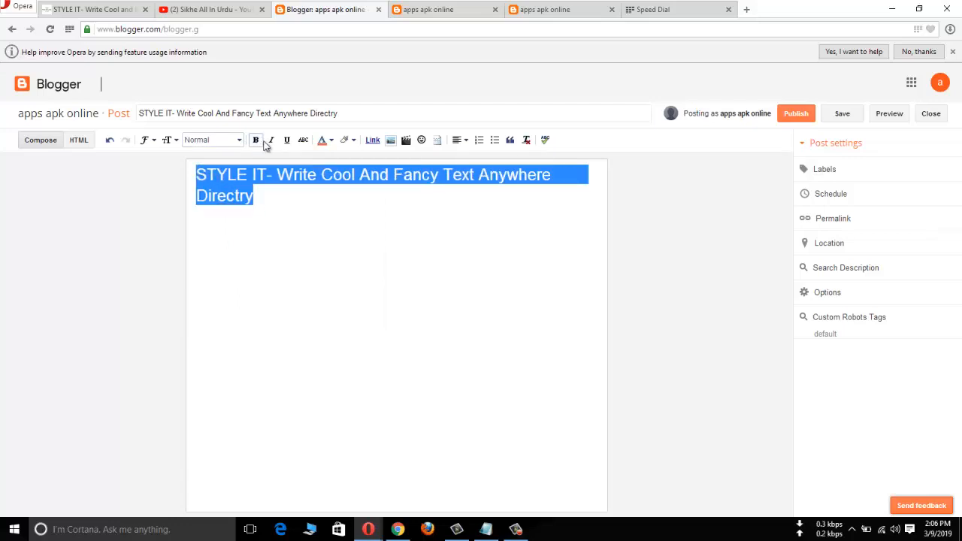
{"action": "left_click", "coordinate": [322, 141]}
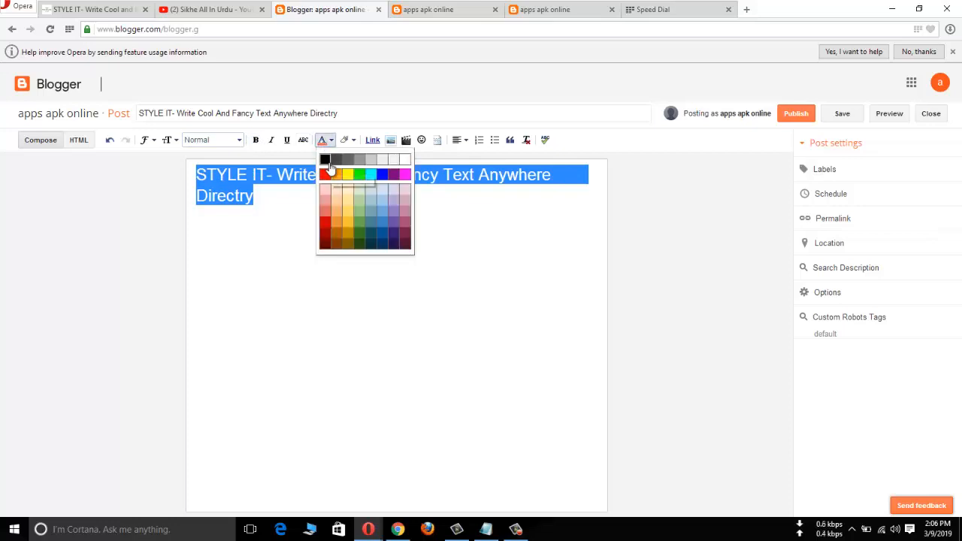
{"action": "left_click", "coordinate": [326, 161]}
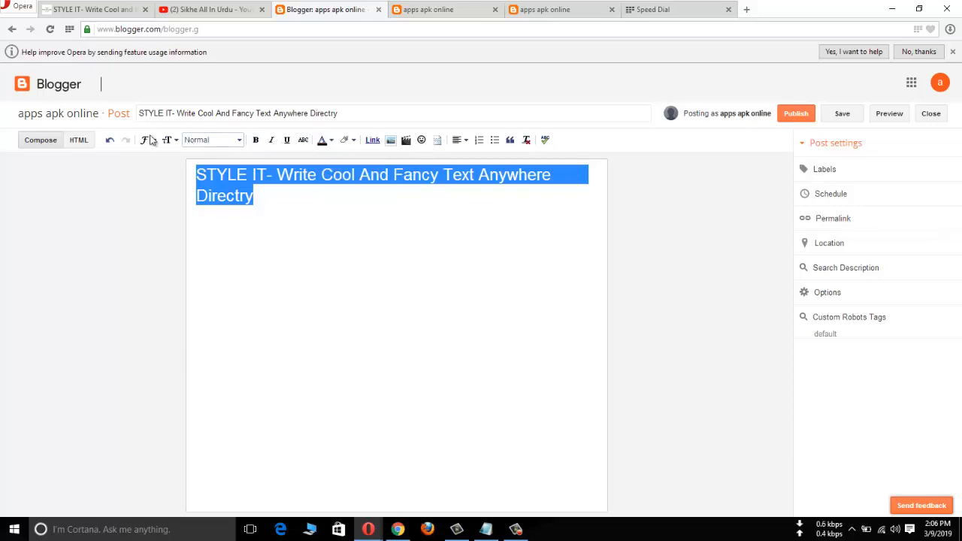
{"action": "left_click", "coordinate": [240, 141]}
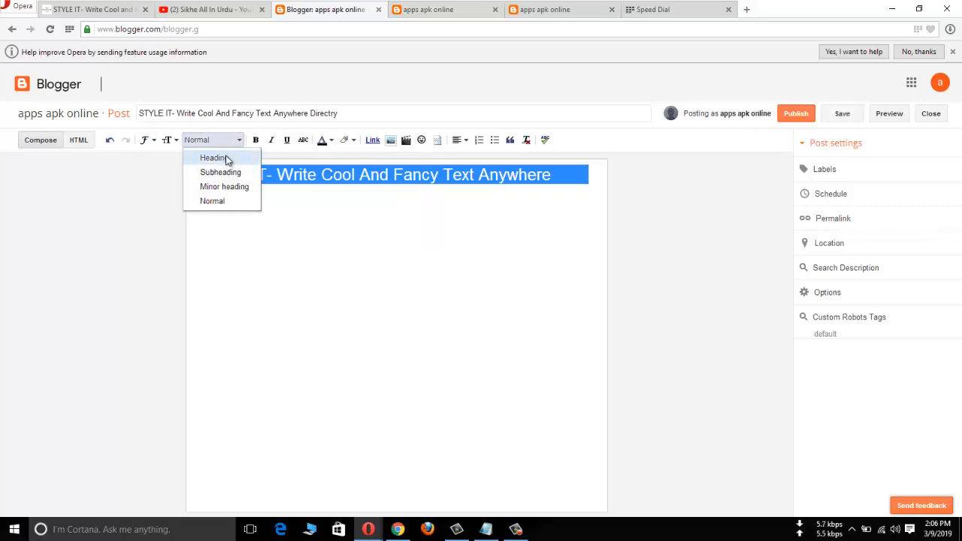
{"action": "left_click", "coordinate": [229, 158]}
{"action": "left_click", "coordinate": [281, 205]}
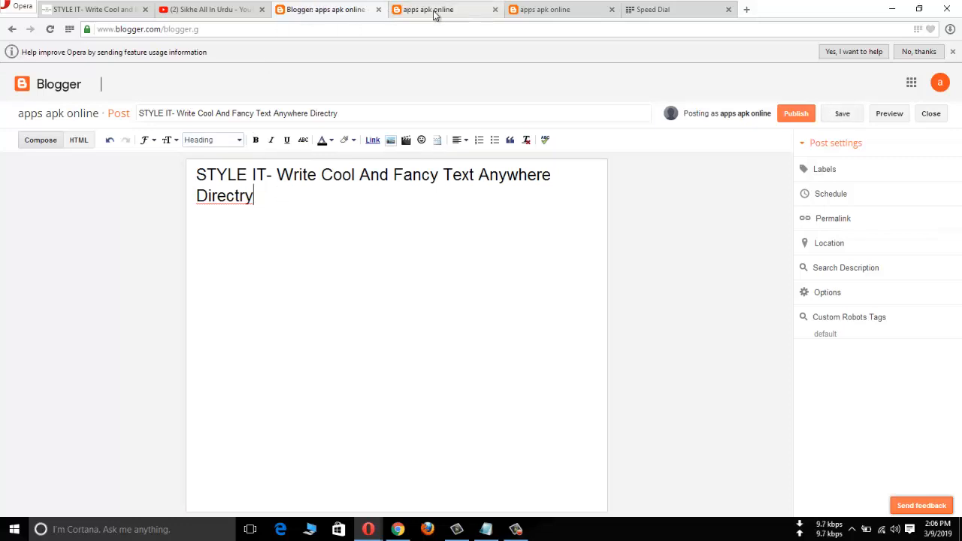
Copy the "More Than 30 Styles to Select From" phone image from the Sikhe All In Urdu post and paste it below the heading in the new post.
{"action": "left_click", "coordinate": [106, 11]}
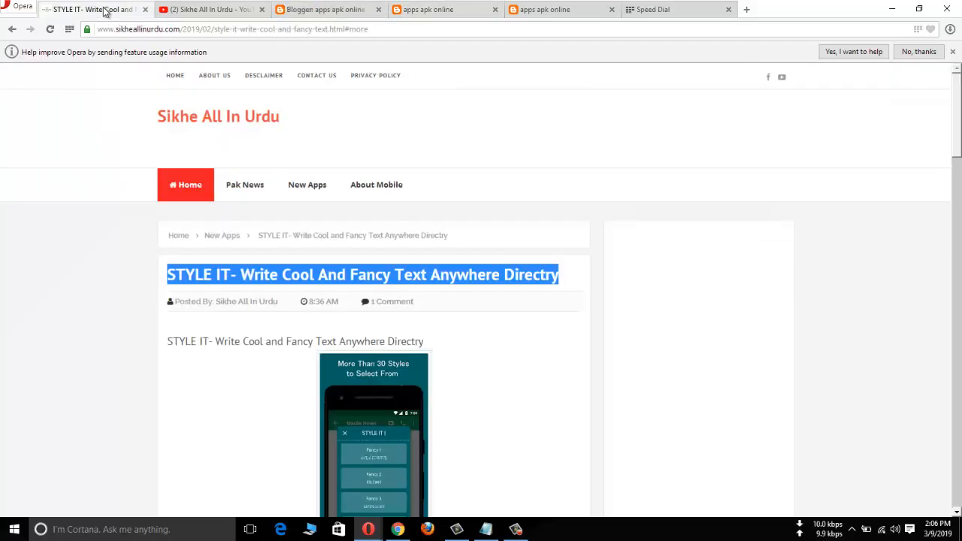
{"action": "right_click", "coordinate": [373, 403]}
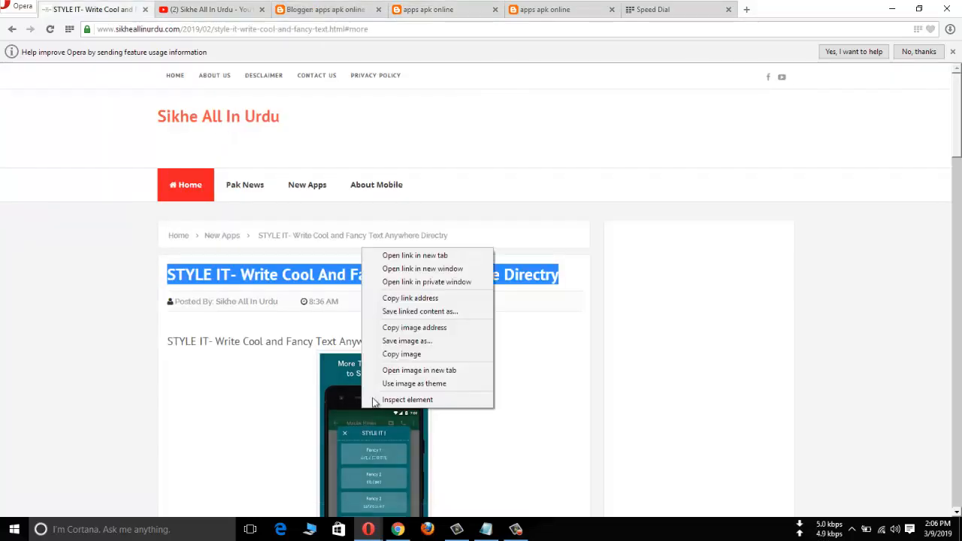
{"action": "left_click", "coordinate": [405, 354]}
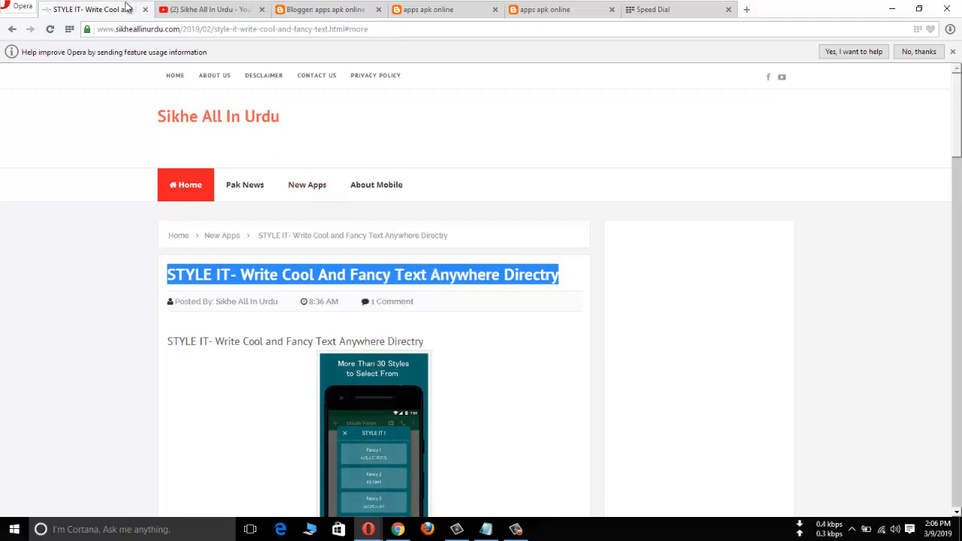
{"action": "left_click", "coordinate": [304, 14]}
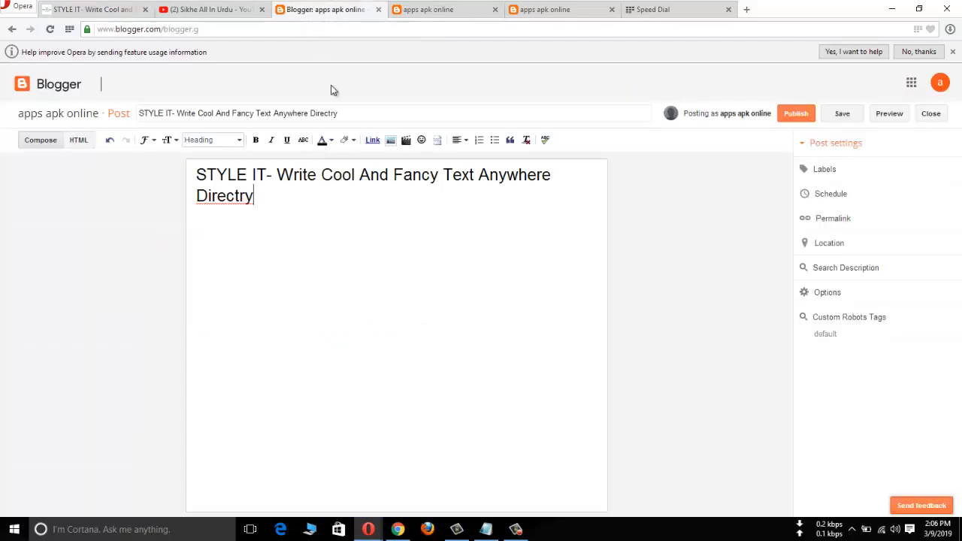
{"action": "right_click", "coordinate": [226, 230]}
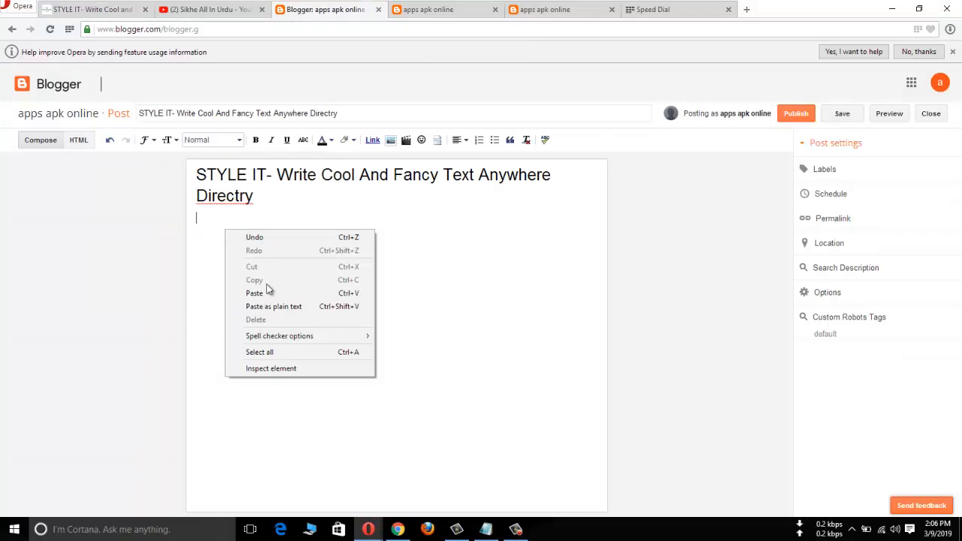
{"action": "left_click", "coordinate": [267, 292]}
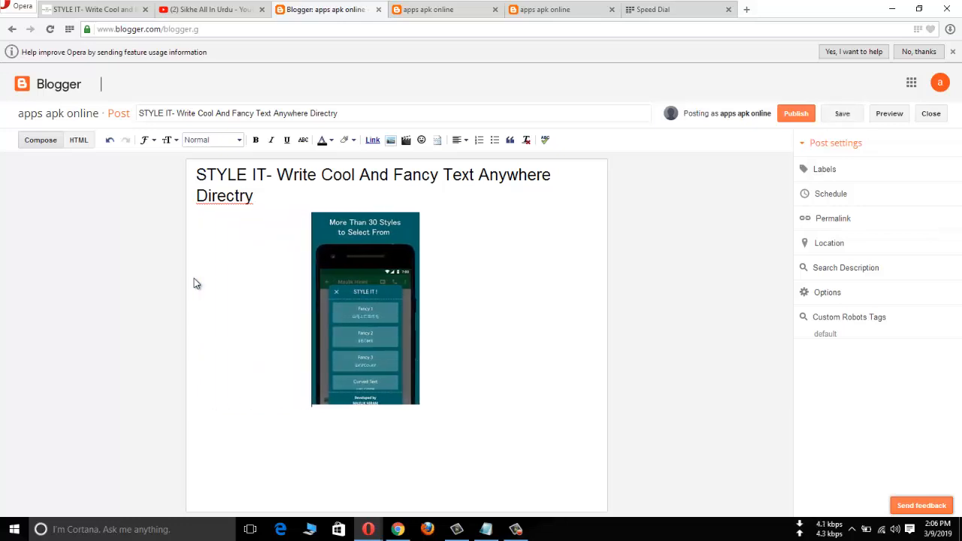
{"action": "left_click", "coordinate": [391, 143]}
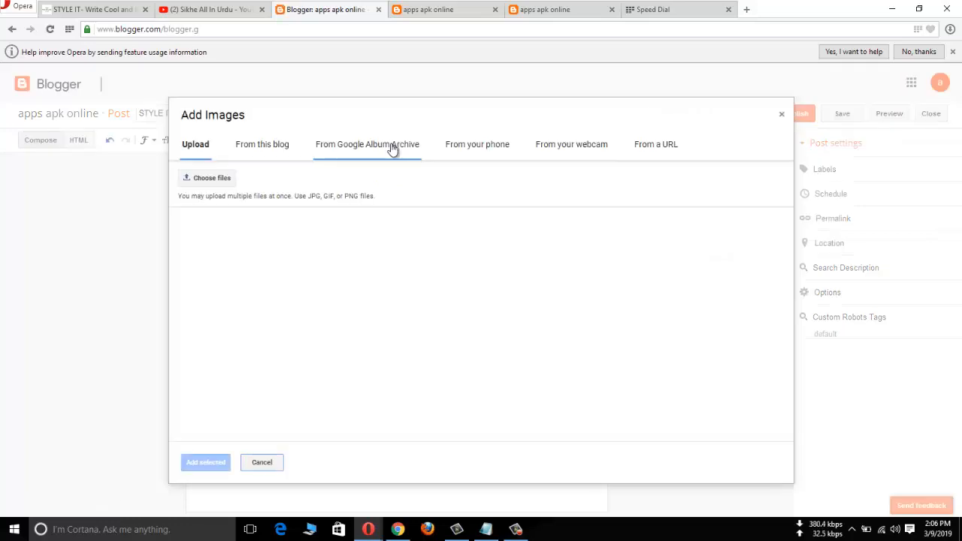
{"action": "left_click", "coordinate": [217, 180]}
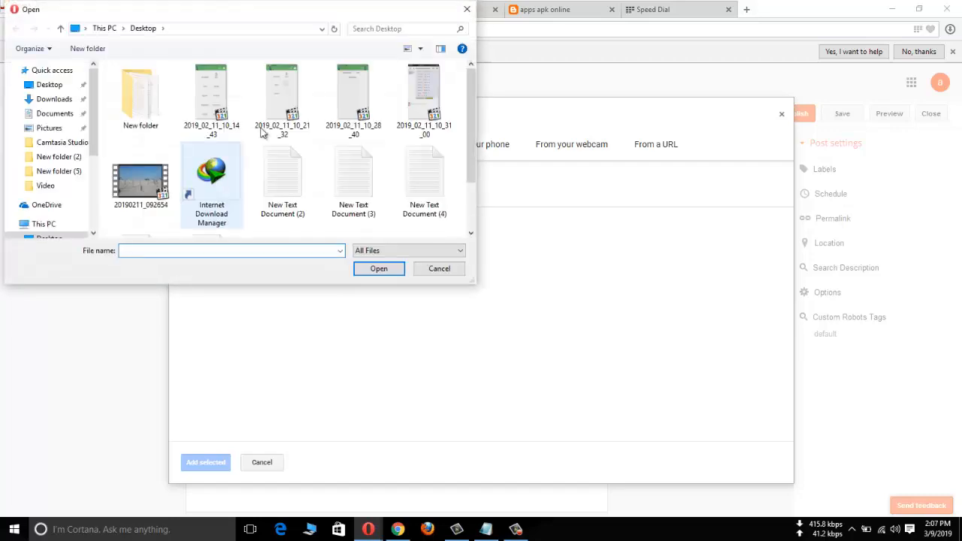
{"action": "left_click", "coordinate": [467, 9]}
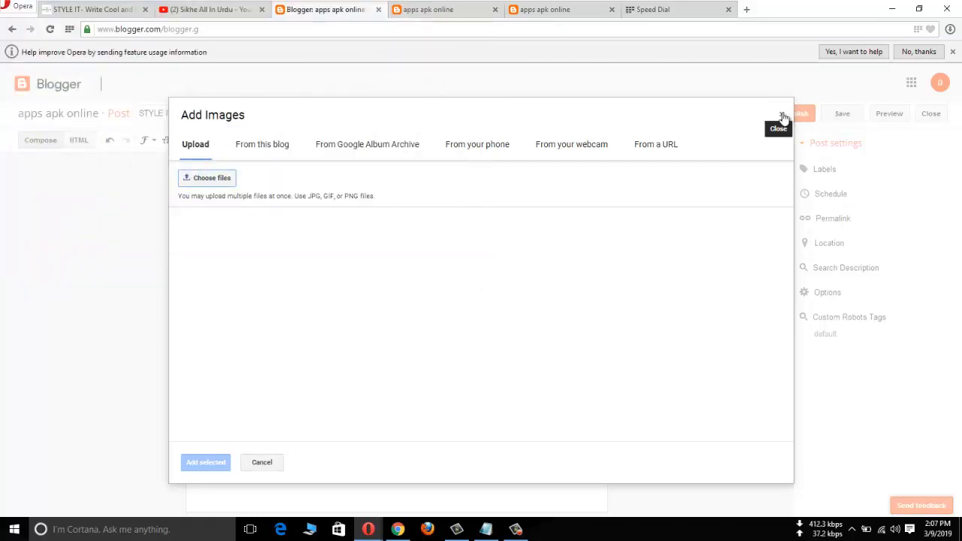
{"action": "left_click", "coordinate": [781, 114]}
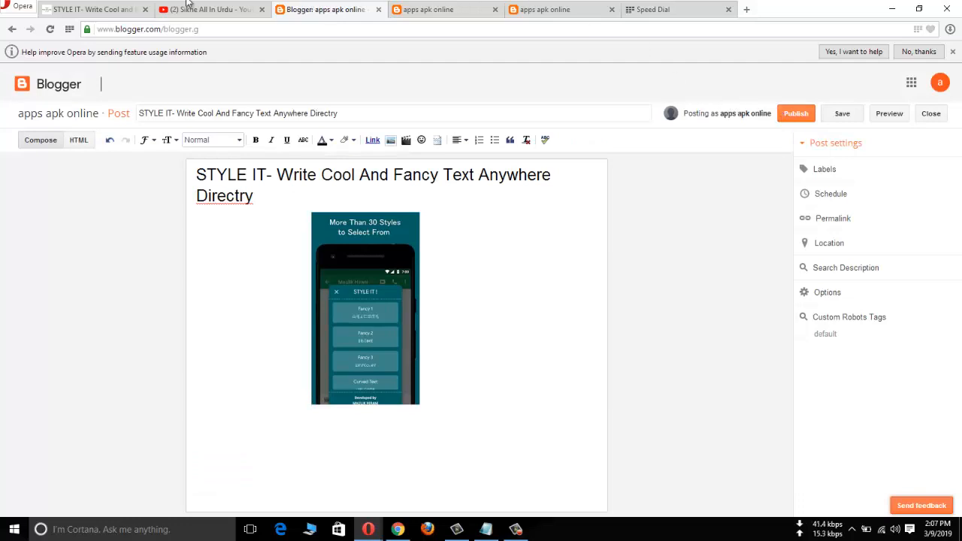
Copy the Sikhe All In Urdu article text from "NO MORE COPY-PASTE" through "any personal information.".
{"action": "left_click", "coordinate": [105, 9]}
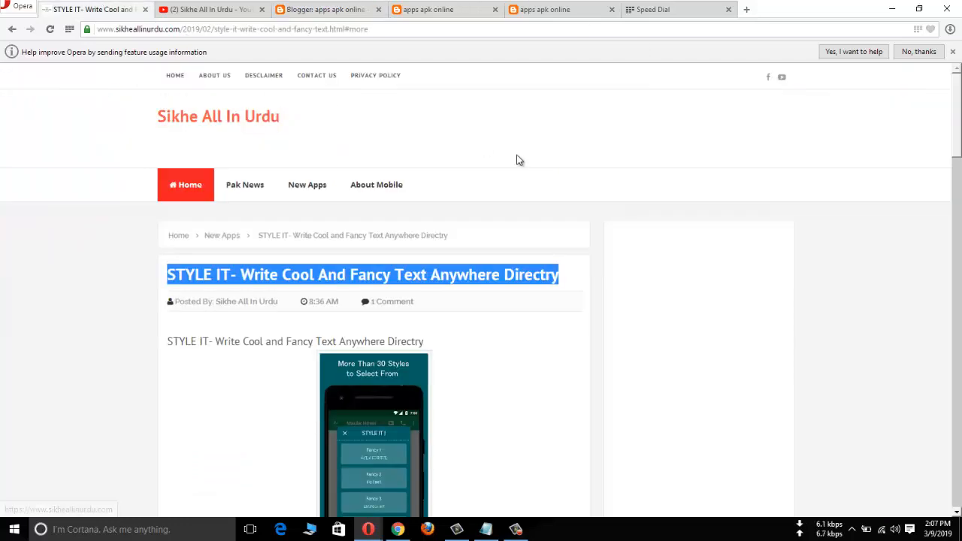
{"action": "left_click", "coordinate": [958, 218]}
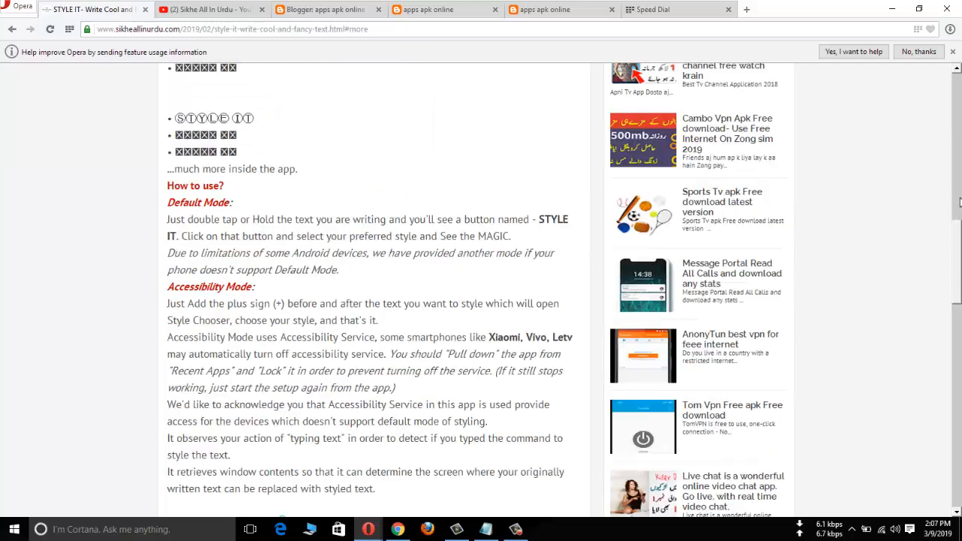
{"action": "left_click_drag", "start_coordinate": [958, 259], "coordinate": [952, 180]}
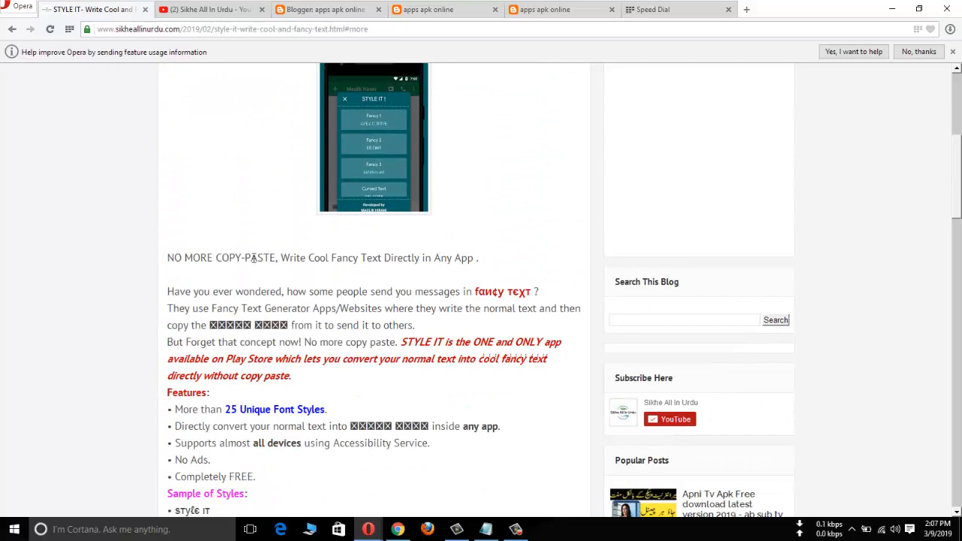
{"action": "left_click_drag", "start_coordinate": [180, 267], "coordinate": [343, 118]}
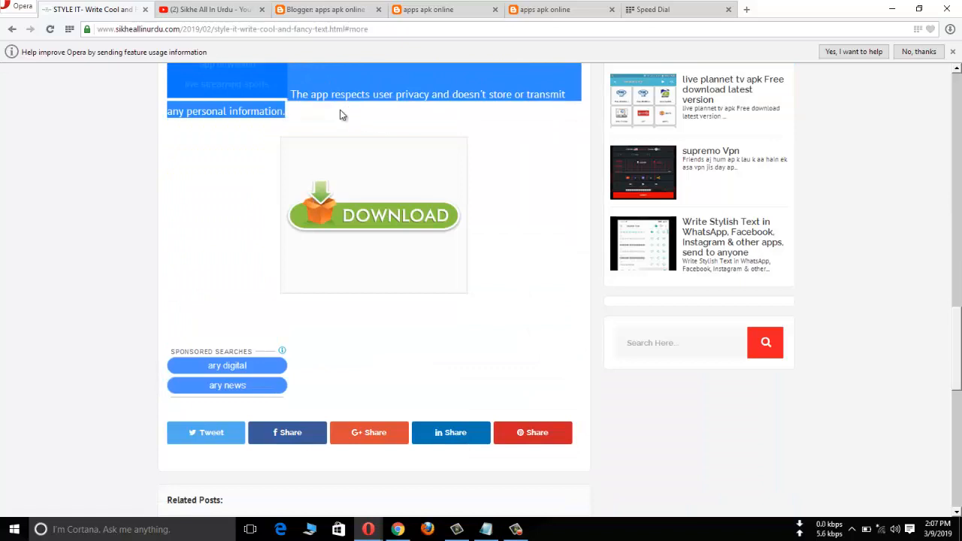
{"action": "right_click", "coordinate": [323, 84]}
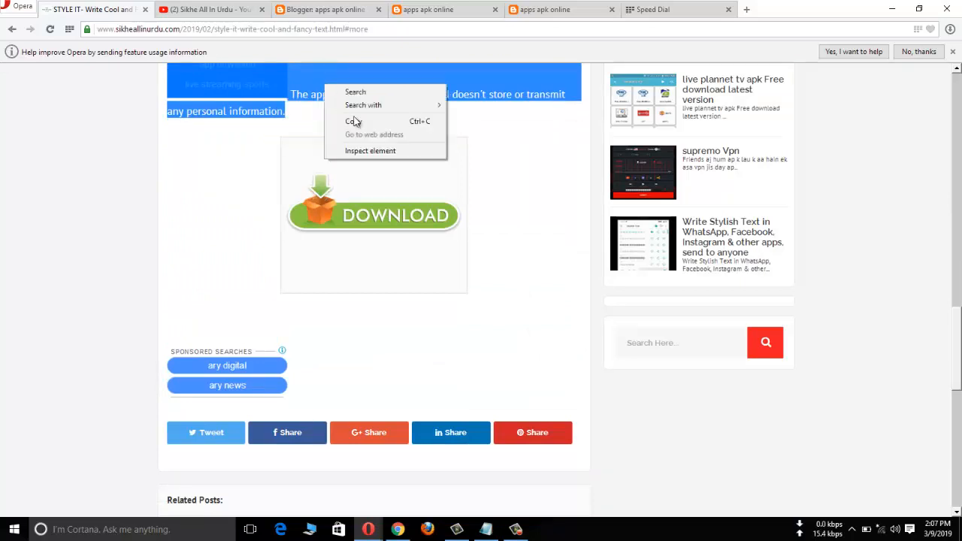
{"action": "left_click", "coordinate": [359, 123]}
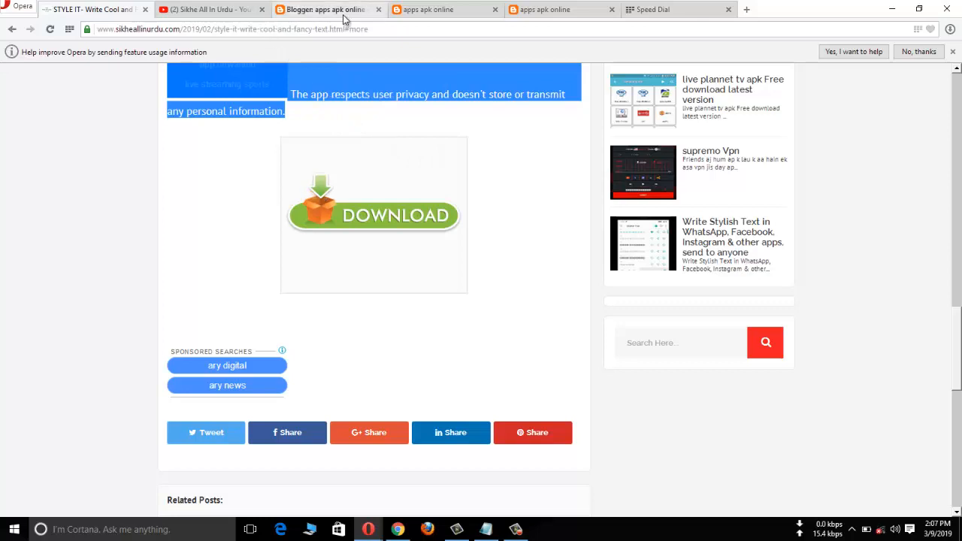
Paste the copied article text on a new line below the phone image in the Blogger post.
{"action": "left_click", "coordinate": [338, 11]}
{"action": "left_click", "coordinate": [238, 453]}
{"action": "left_click", "coordinate": [440, 412]}
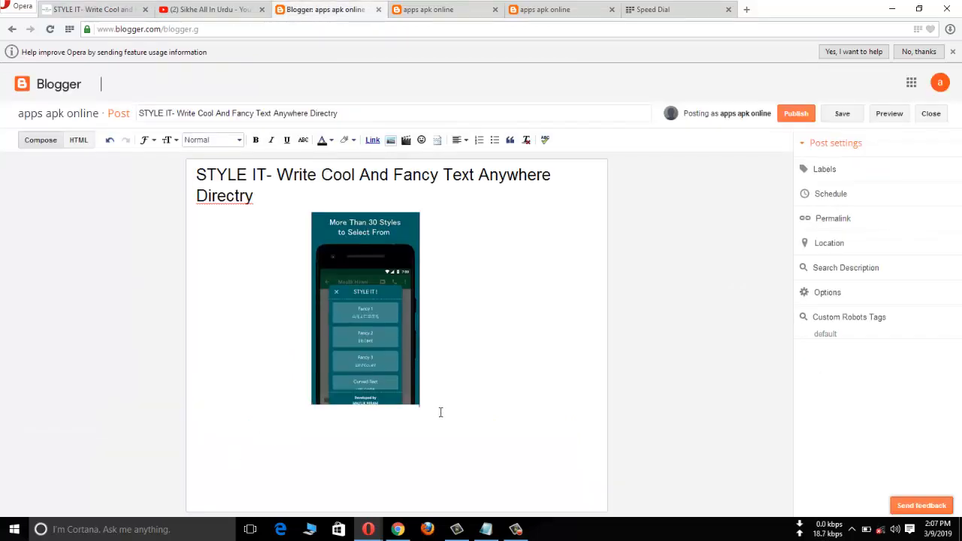
{"action": "key", "text": "Return"}
{"action": "right_click", "coordinate": [269, 438]}
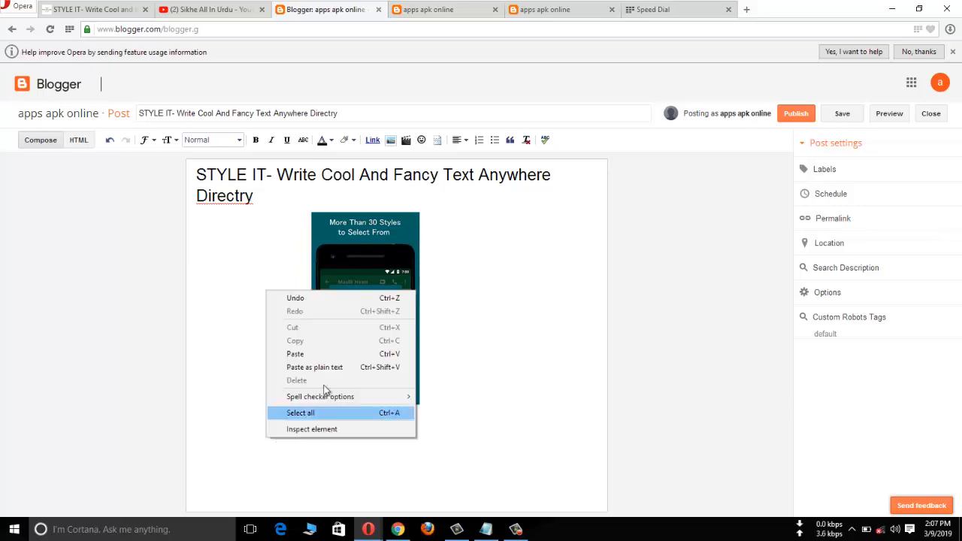
{"action": "left_click", "coordinate": [320, 354]}
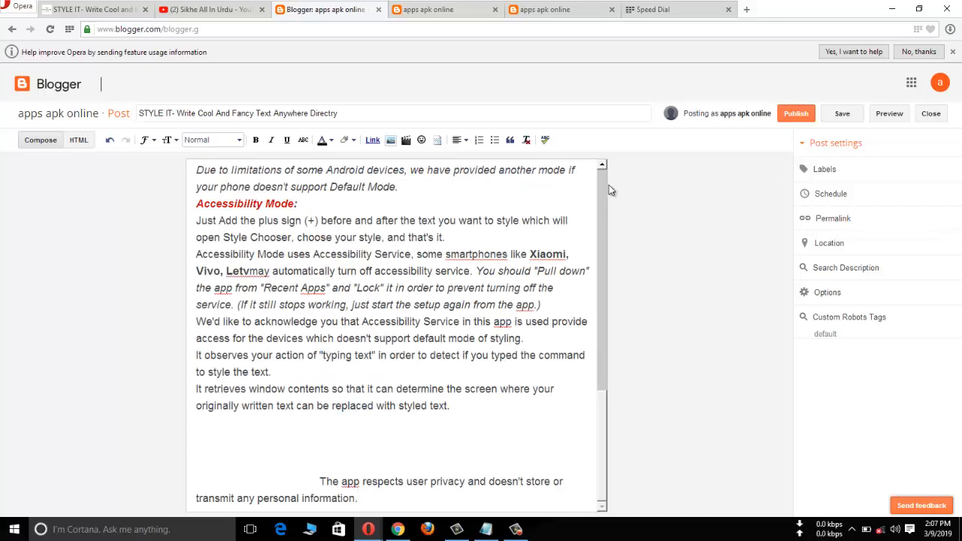
Apply the Subheading style to the "Sample of Styles" line in the post body.
{"action": "left_click_drag", "start_coordinate": [602, 407], "coordinate": [618, 248]}
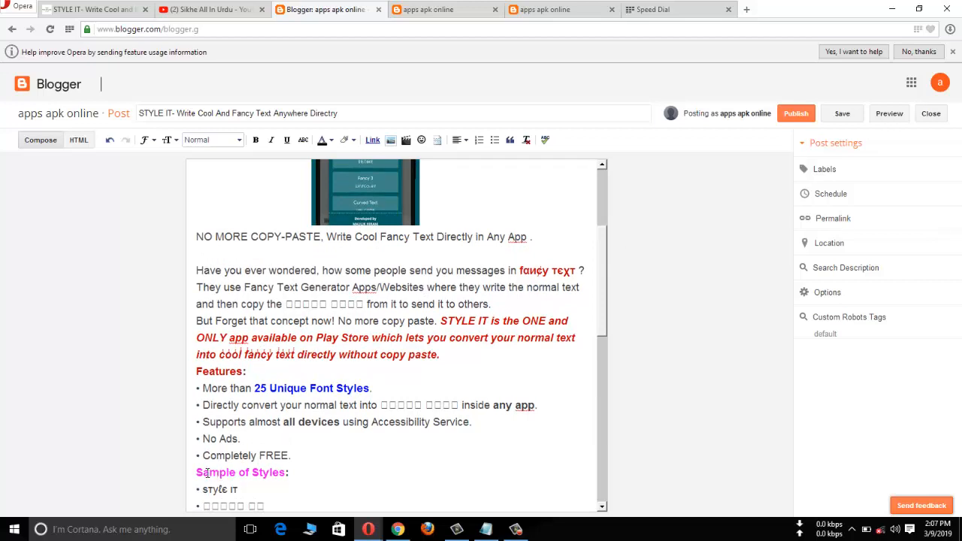
{"action": "left_click_drag", "start_coordinate": [196, 472], "coordinate": [285, 472]}
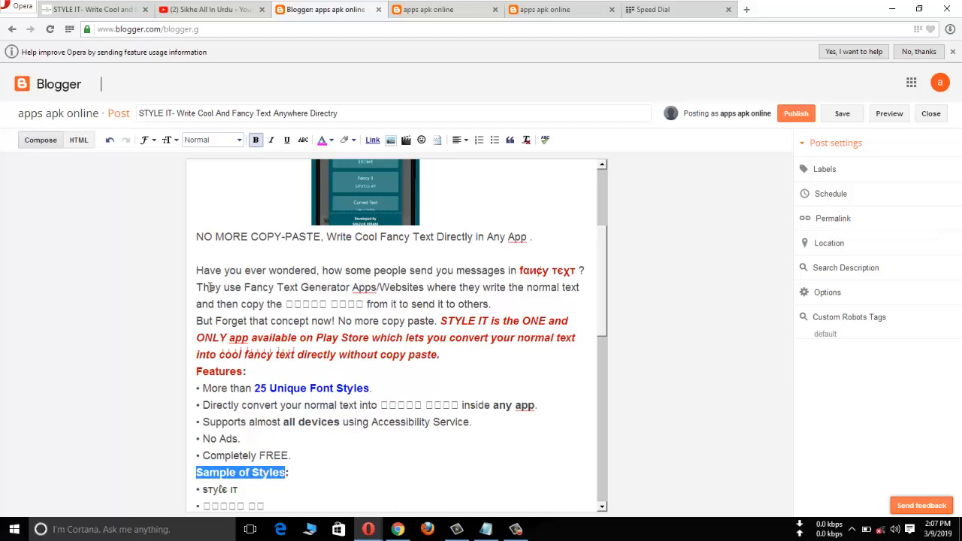
{"action": "left_click", "coordinate": [238, 141]}
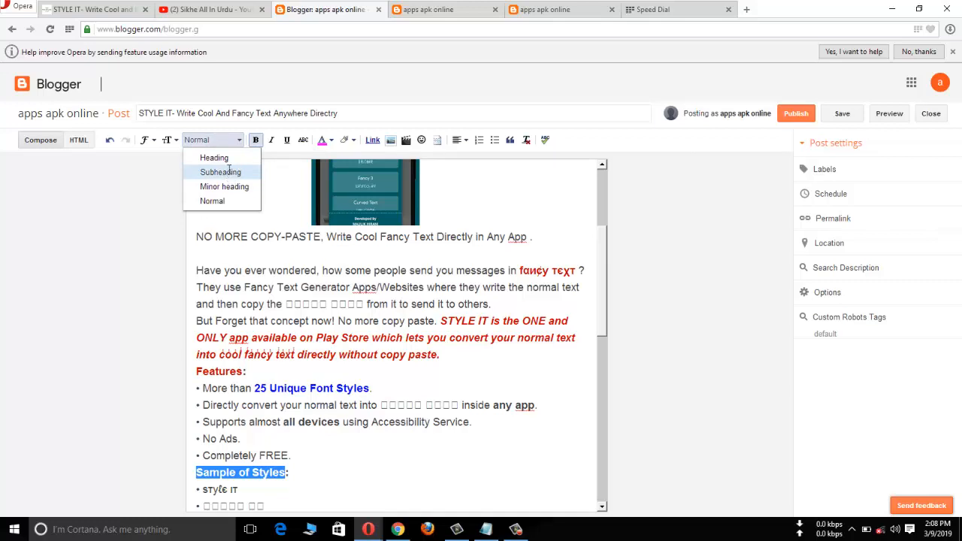
{"action": "left_click", "coordinate": [225, 173]}
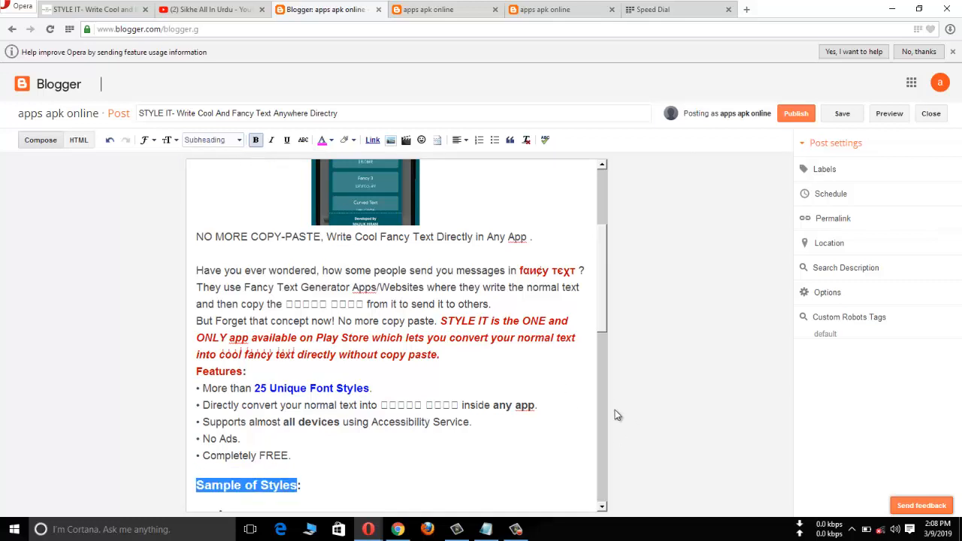
Apply the Minor heading style to the "Accessibility Mode" line in the post body.
{"action": "left_click_drag", "start_coordinate": [605, 316], "coordinate": [616, 419]}
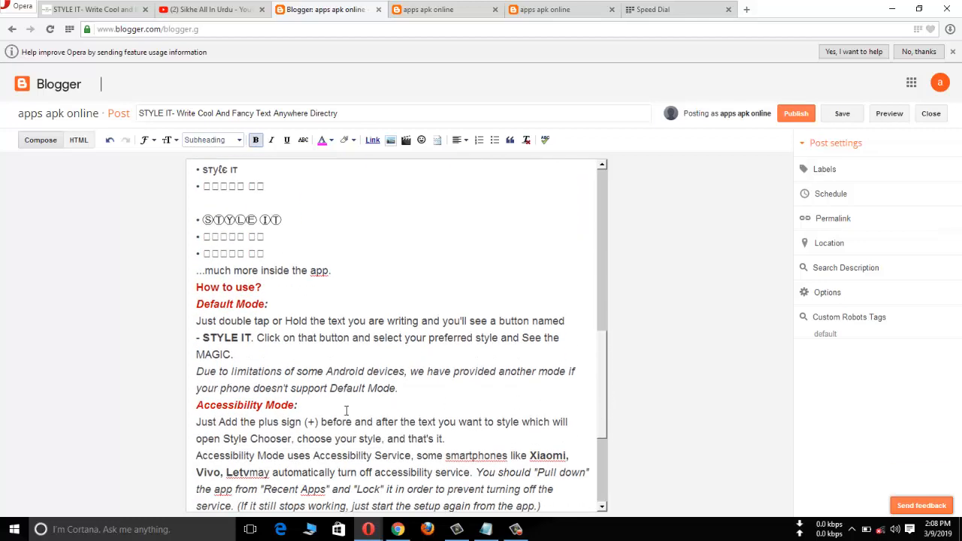
{"action": "left_click_drag", "start_coordinate": [197, 405], "coordinate": [295, 404]}
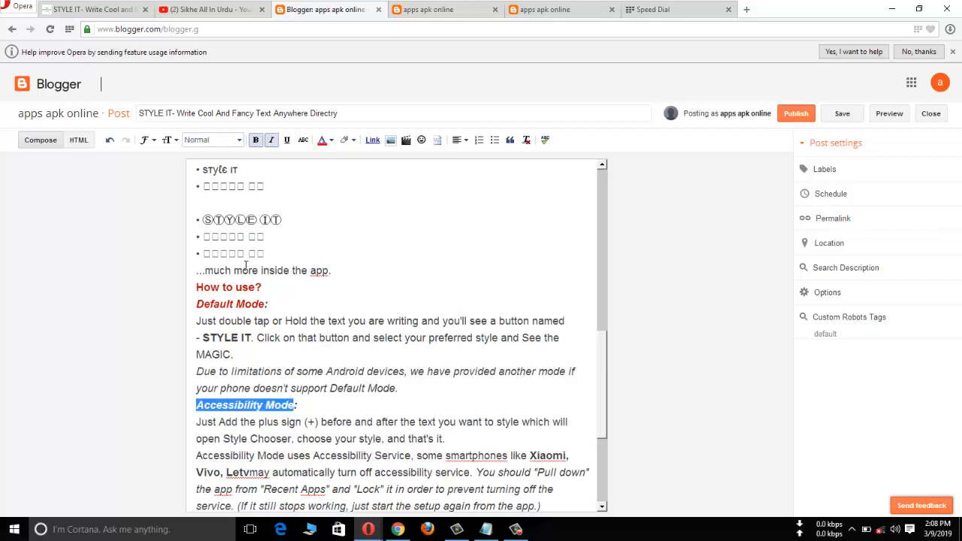
{"action": "left_click", "coordinate": [239, 141]}
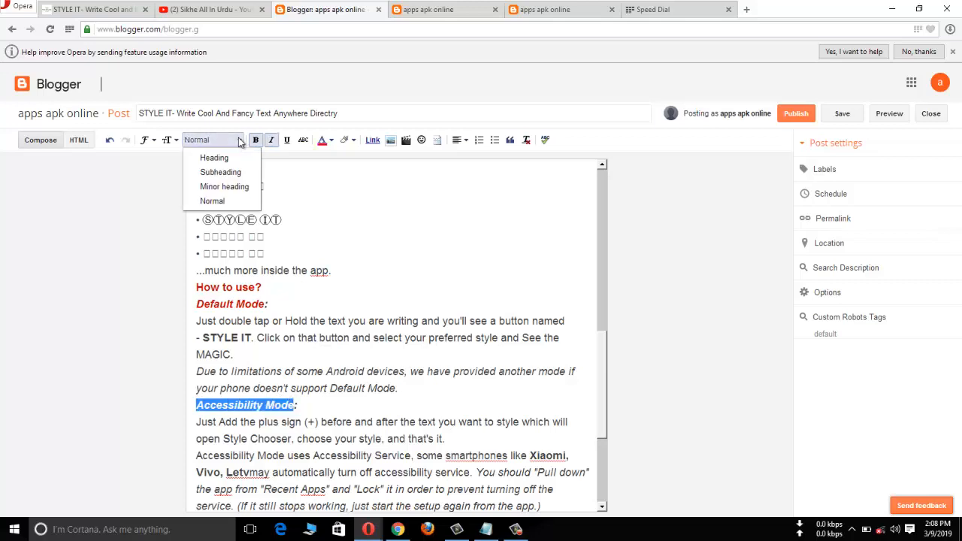
{"action": "left_click", "coordinate": [231, 188]}
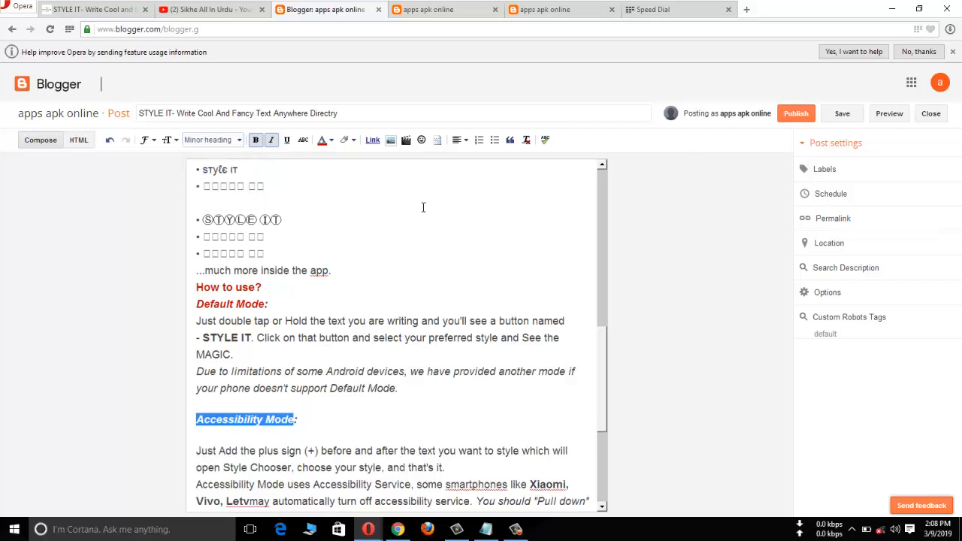
{"action": "left_click", "coordinate": [513, 216]}
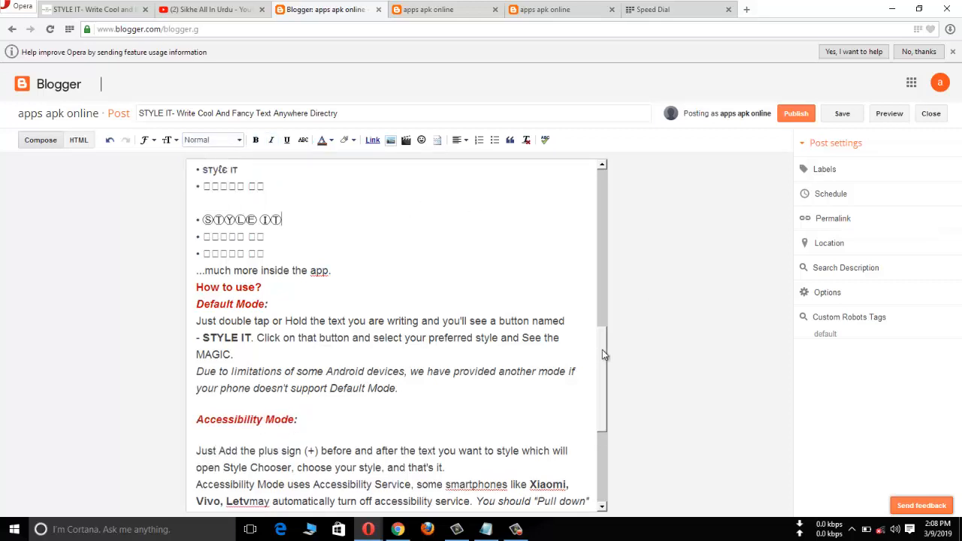
{"action": "scroll", "coordinate": [606, 355], "scroll_direction": "down", "scroll_amount": 3}
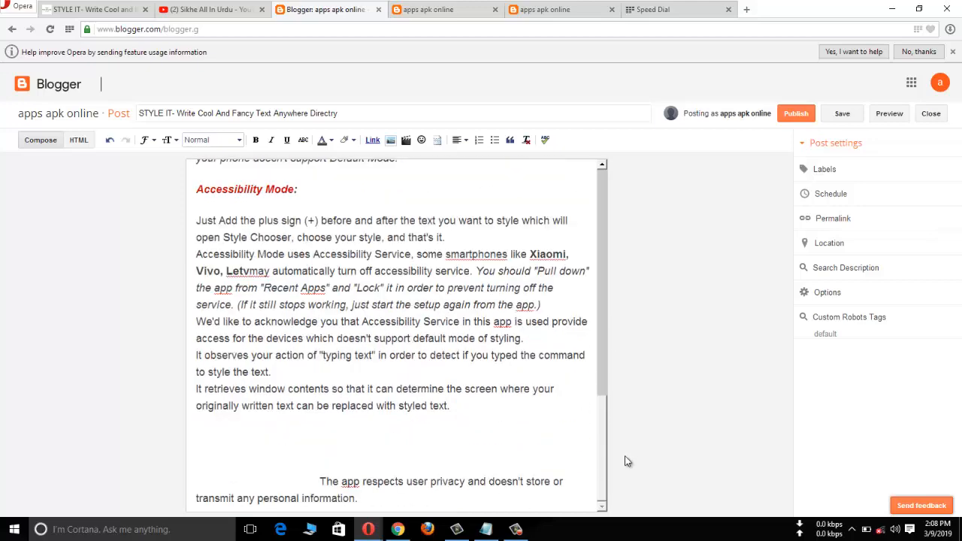
{"action": "scroll", "coordinate": [618, 406], "scroll_direction": "up", "scroll_amount": 4}
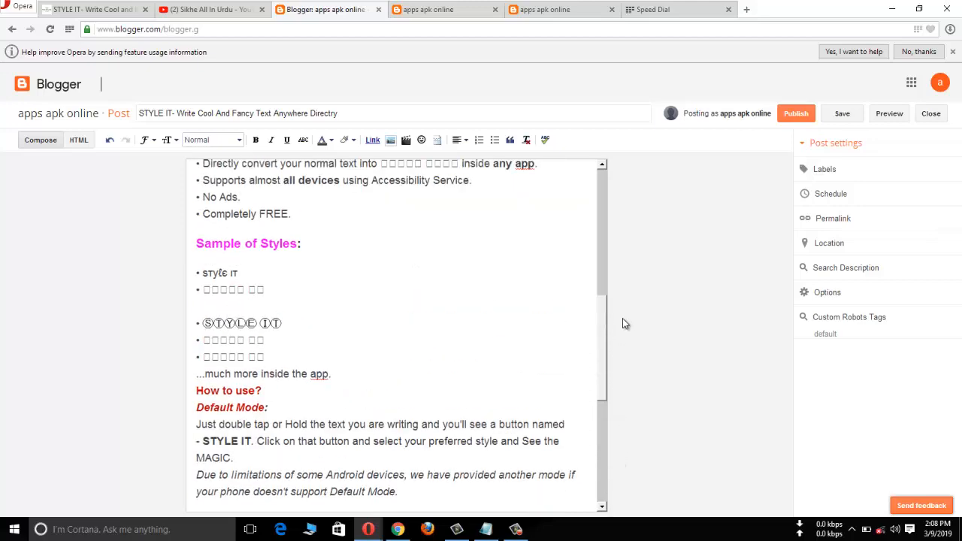
Check the original Sikhe All In Urdu post for its category, and add the label "New 2019 apps" to the new post.
{"action": "left_click", "coordinate": [825, 170]}
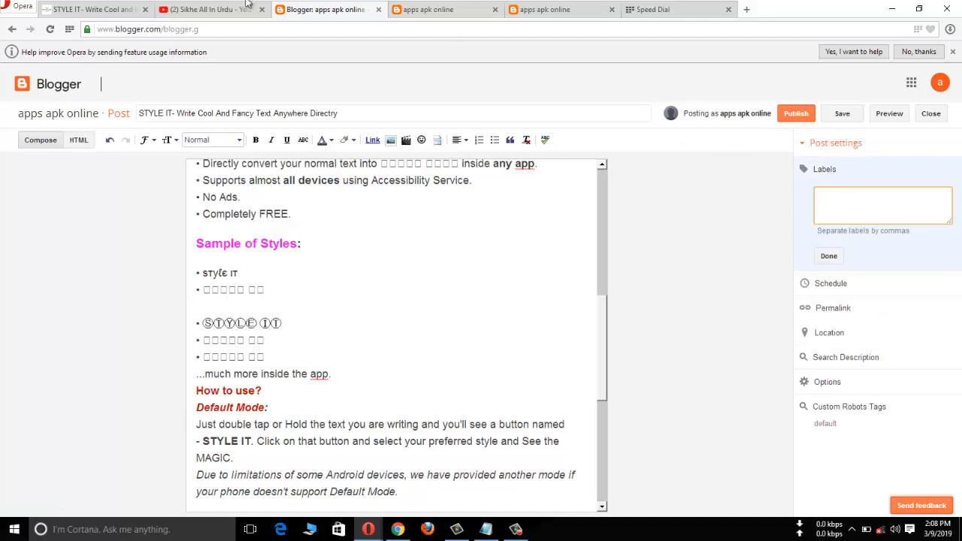
{"action": "left_click", "coordinate": [98, 10]}
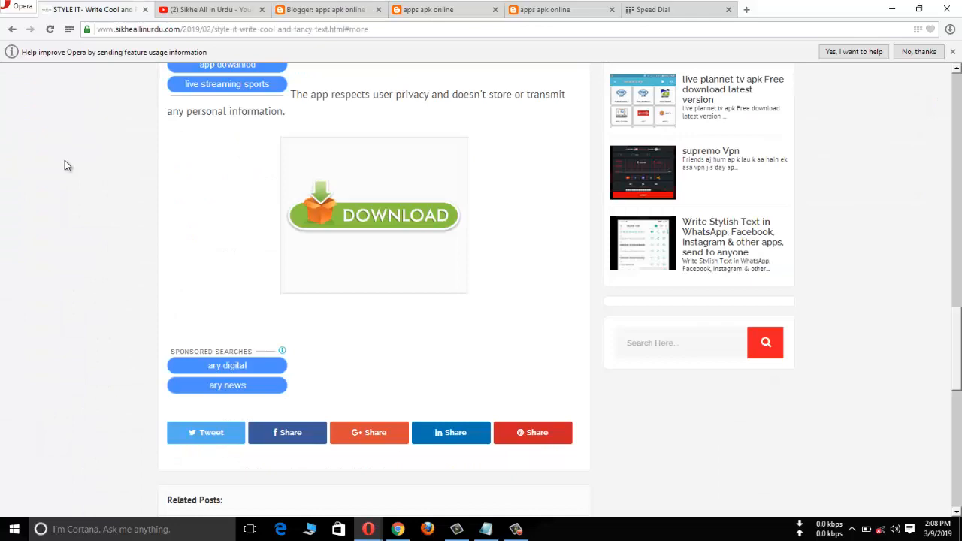
{"action": "scroll", "coordinate": [65, 164], "scroll_direction": "up", "scroll_amount": 8}
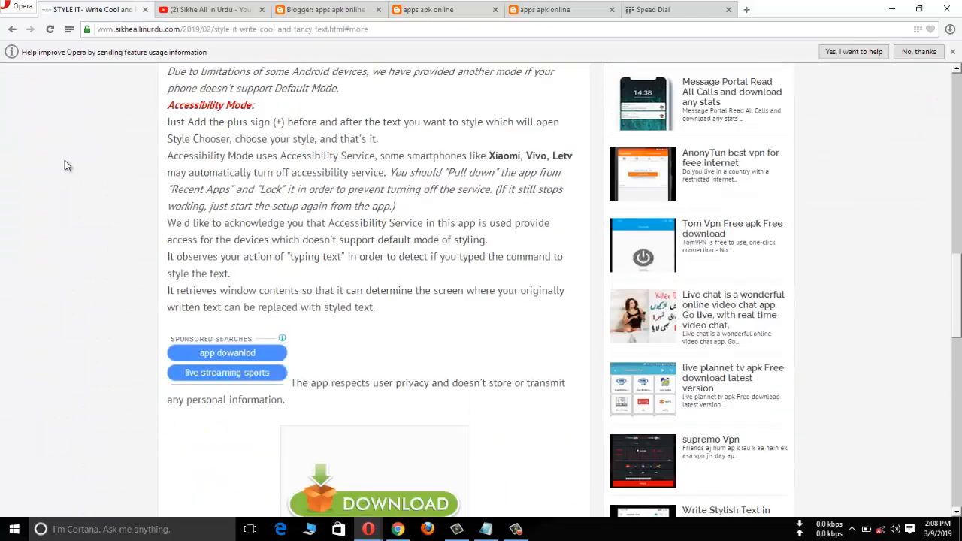
{"action": "scroll", "coordinate": [64, 164], "scroll_direction": "up", "scroll_amount": 10}
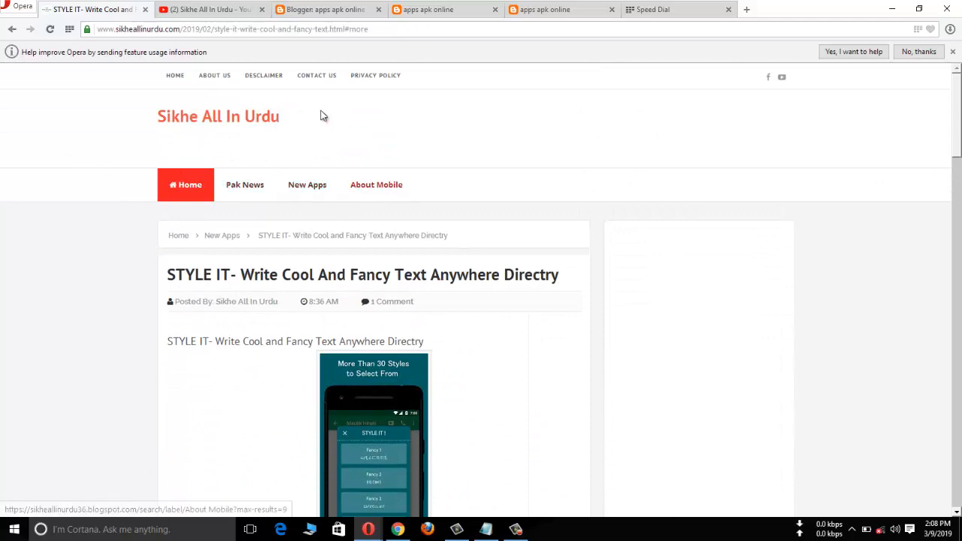
{"action": "left_click", "coordinate": [338, 11]}
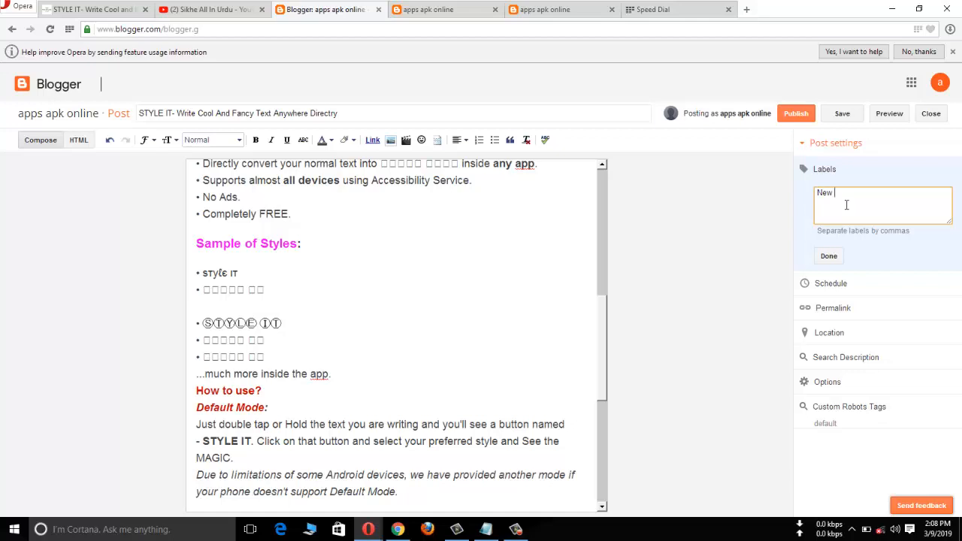
{"action": "type", "text": "2019 apps"}
{"action": "left_click", "coordinate": [829, 256]}
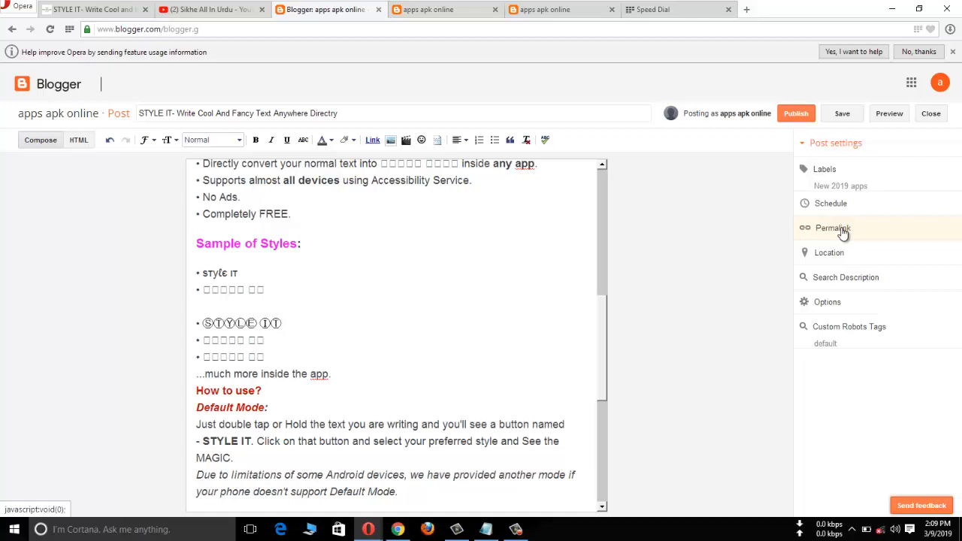
Switch the post's permalink to Custom Permalink, return it to Automatic Permalink and finish the setting.
{"action": "left_click", "coordinate": [843, 234]}
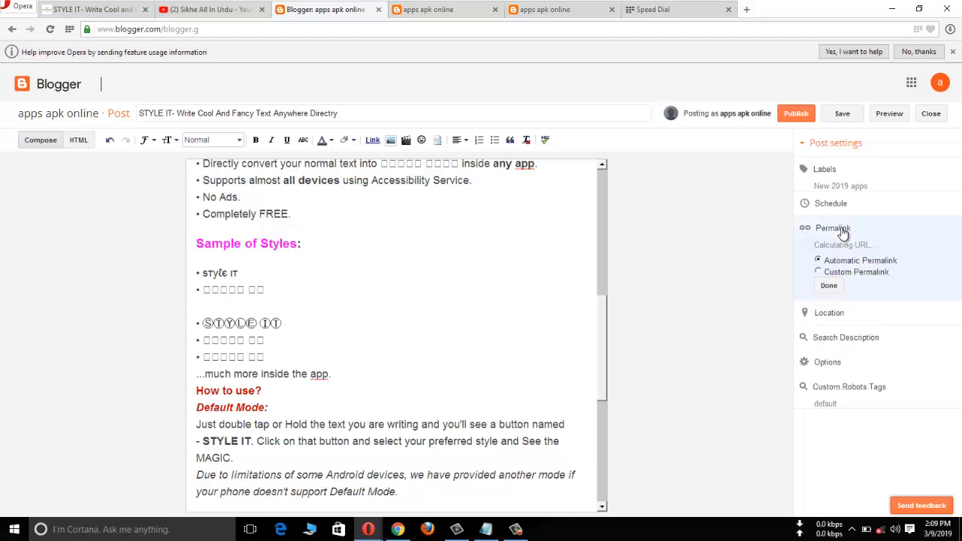
{"action": "left_click", "coordinate": [819, 273]}
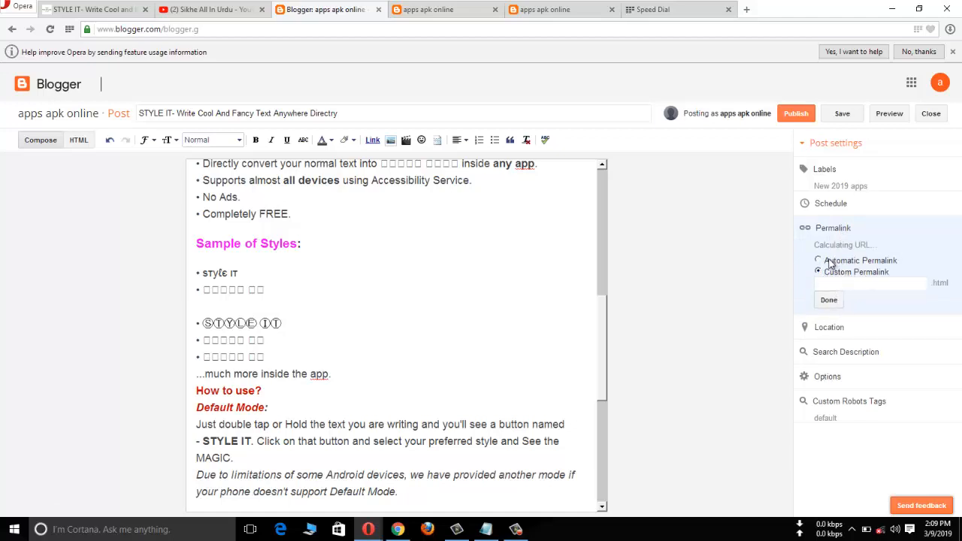
{"action": "left_click", "coordinate": [828, 261]}
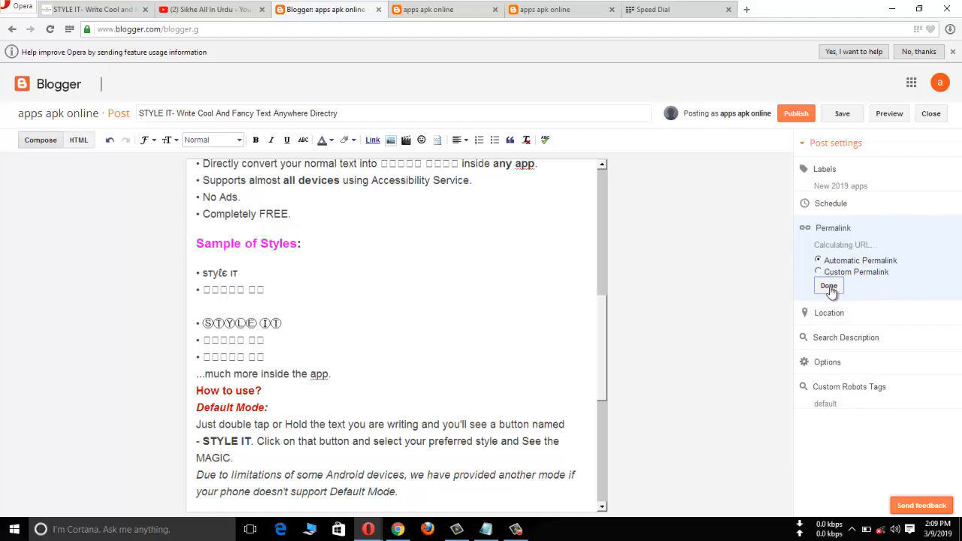
{"action": "left_click", "coordinate": [829, 289]}
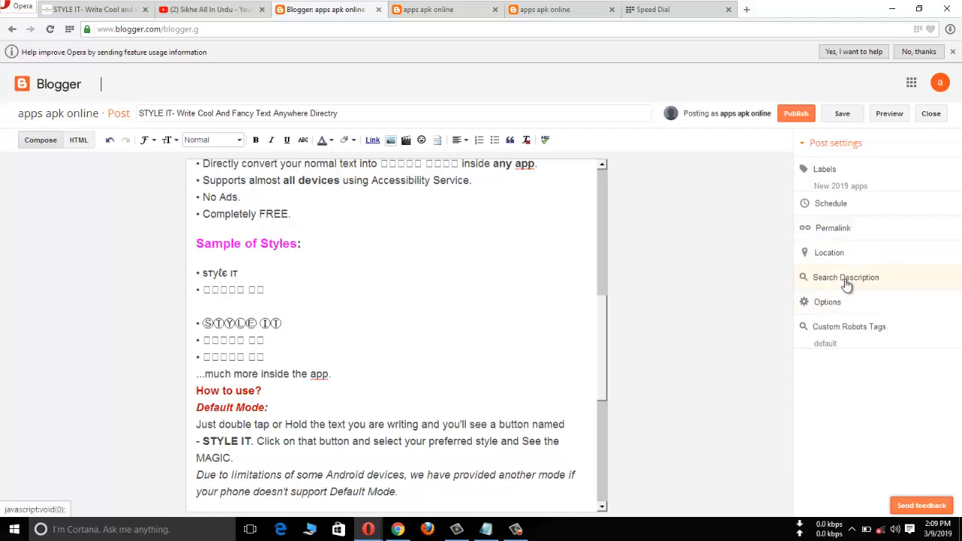
Copy the post title "STYLE IT- Write Cool And Fancy Text Anywhere Directry" into the post's search description and save it.
{"action": "left_click", "coordinate": [846, 281]}
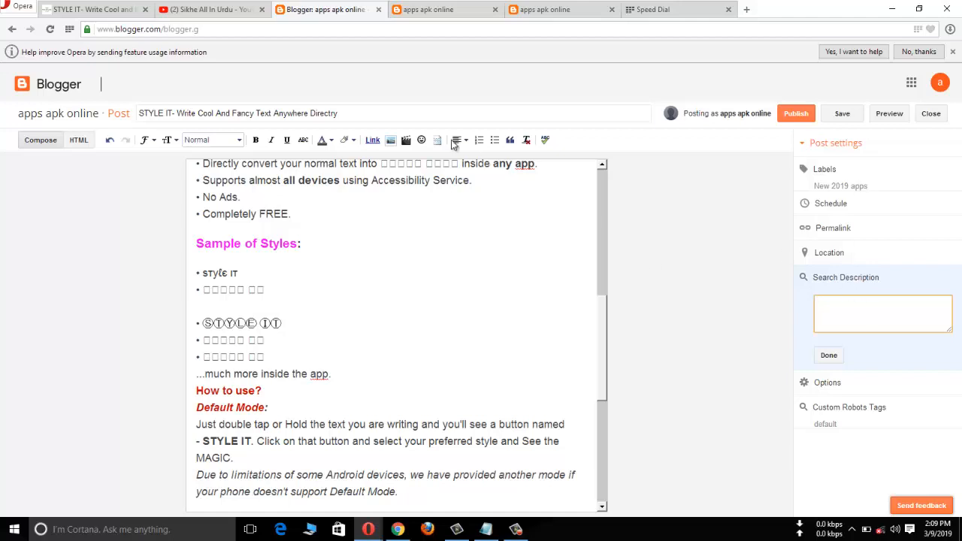
{"action": "left_click_drag", "start_coordinate": [138, 112], "coordinate": [340, 109]}
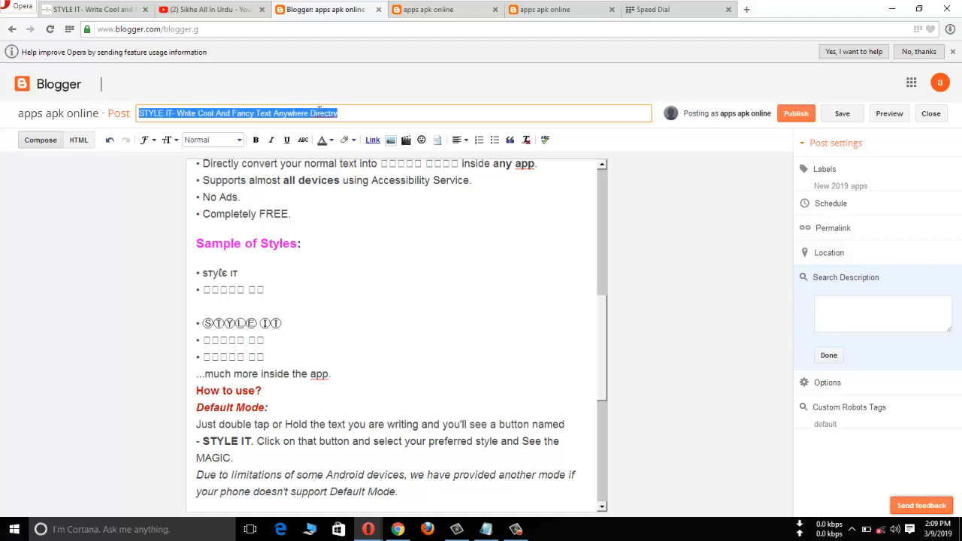
{"action": "right_click", "coordinate": [319, 110]}
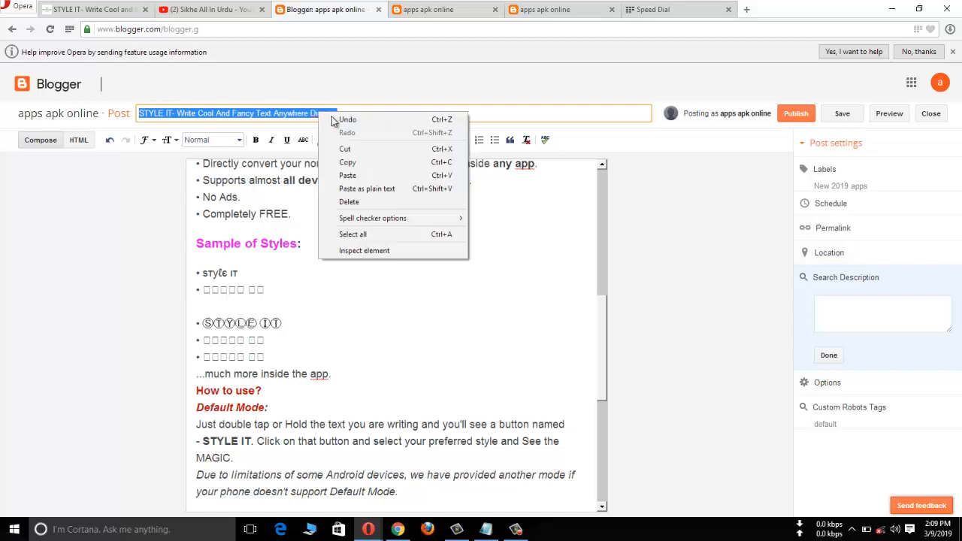
{"action": "left_click", "coordinate": [358, 157]}
{"action": "left_click", "coordinate": [831, 307]}
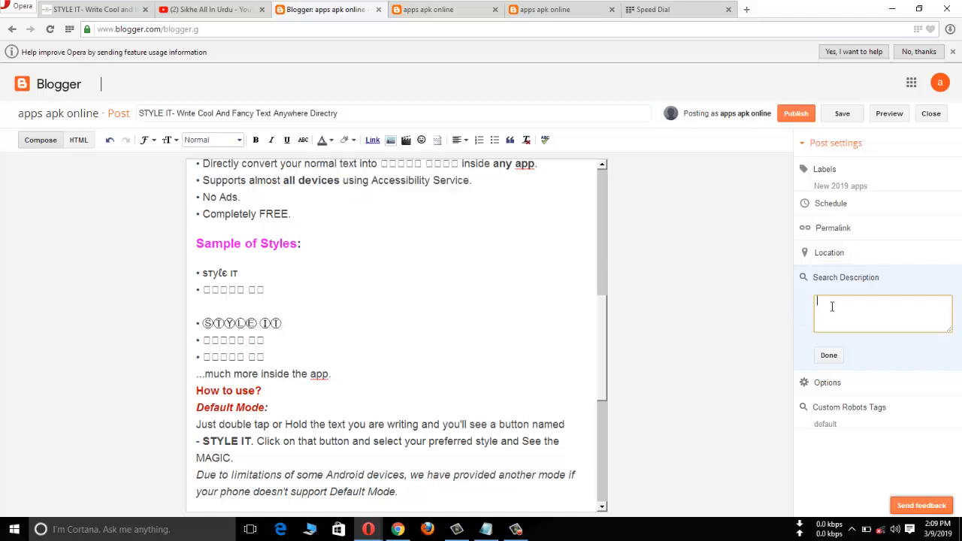
{"action": "right_click", "coordinate": [833, 306]}
{"action": "left_click", "coordinate": [843, 370]}
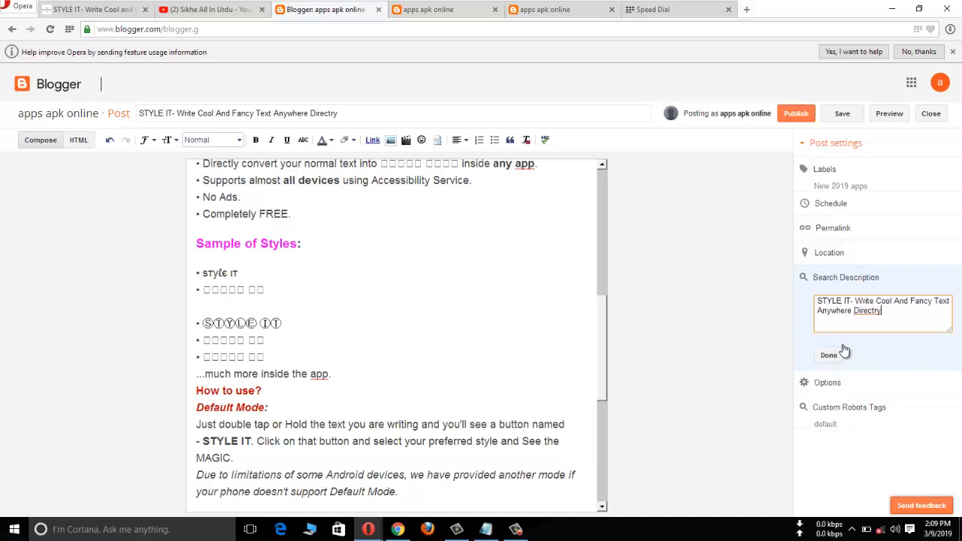
{"action": "left_click", "coordinate": [834, 356]}
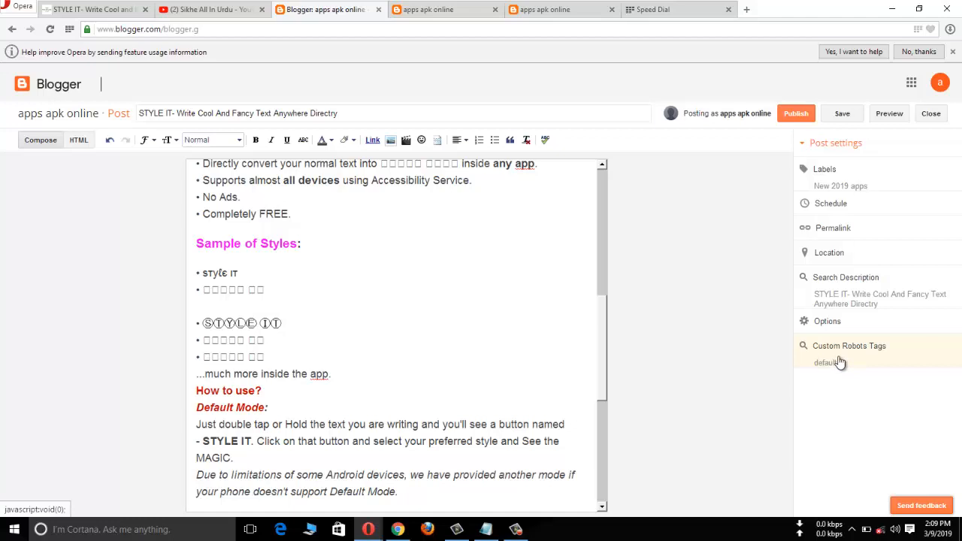
Turn off the default custom robots tag for the post, using noindex and noodp instead, and save the setting.
{"action": "left_click", "coordinate": [840, 362]}
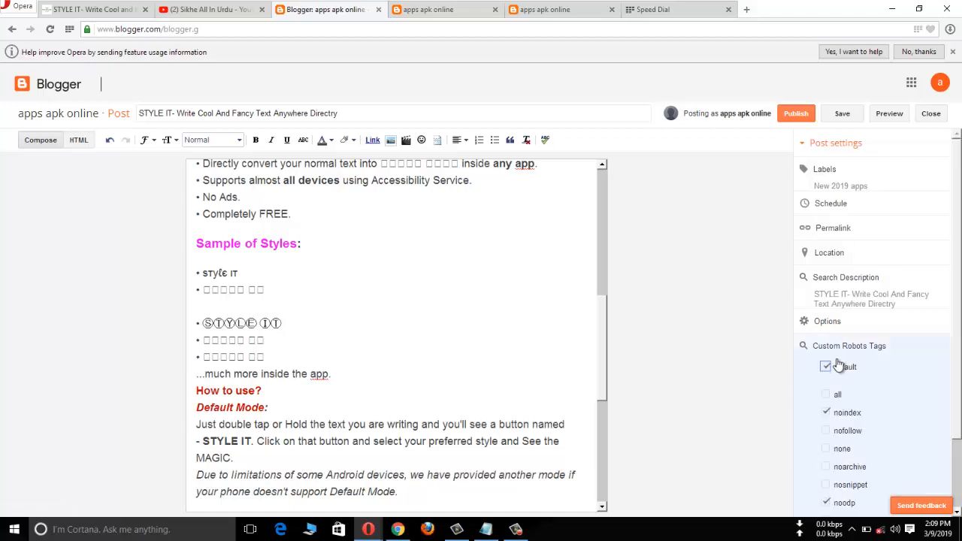
{"action": "left_click", "coordinate": [825, 368]}
{"action": "scroll", "coordinate": [958, 443], "scroll_direction": "down", "scroll_amount": 2}
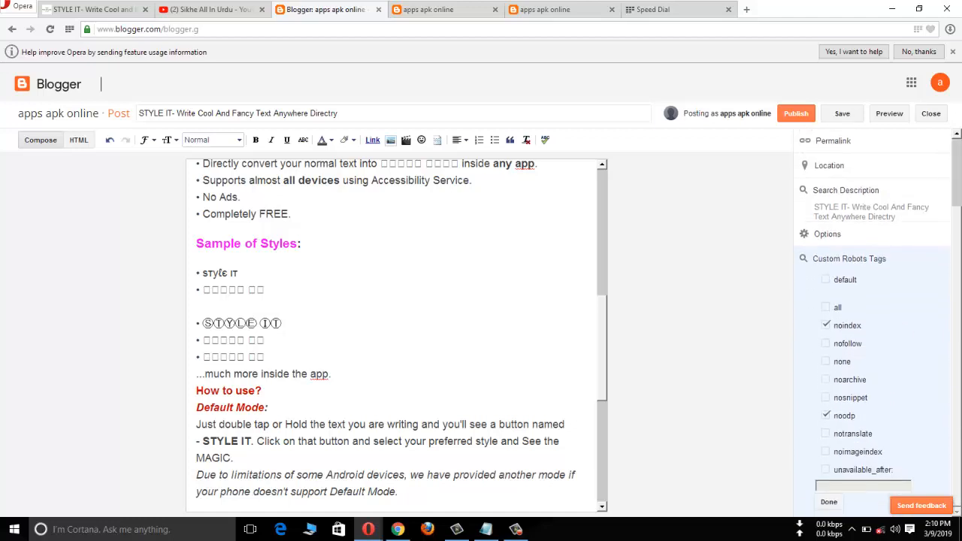
{"action": "left_click", "coordinate": [828, 500]}
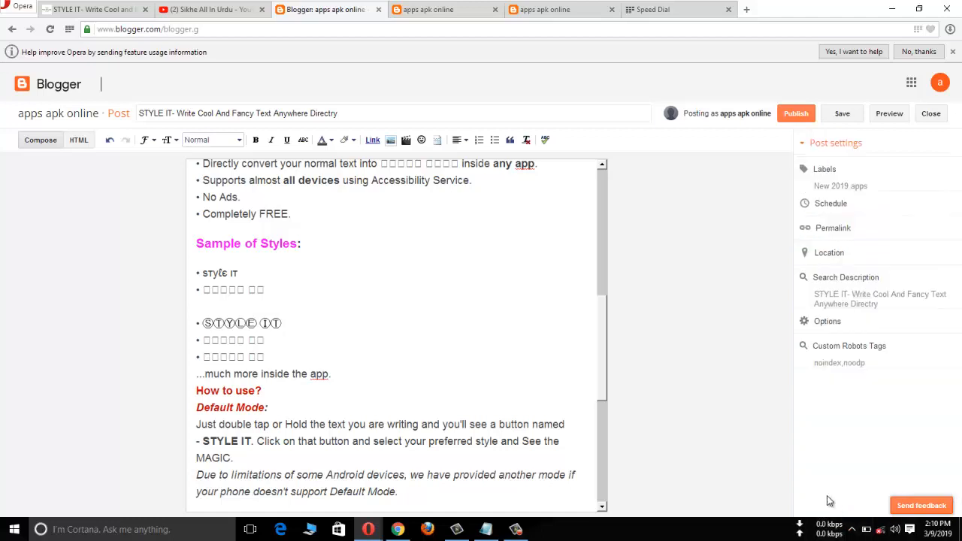
Publish the STYLE IT post and open it on the live Apps Apk Online blog.
{"action": "left_click", "coordinate": [794, 115]}
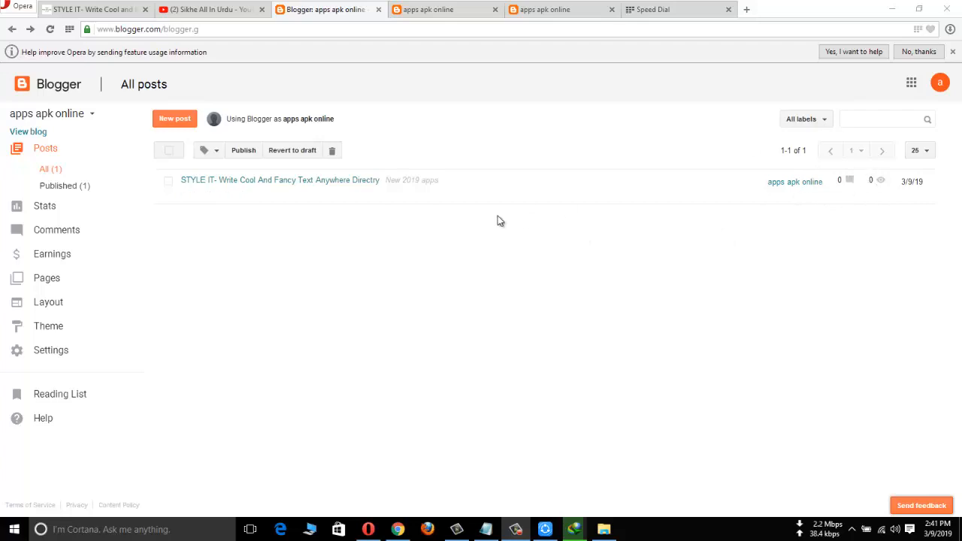
{"action": "left_click", "coordinate": [209, 198]}
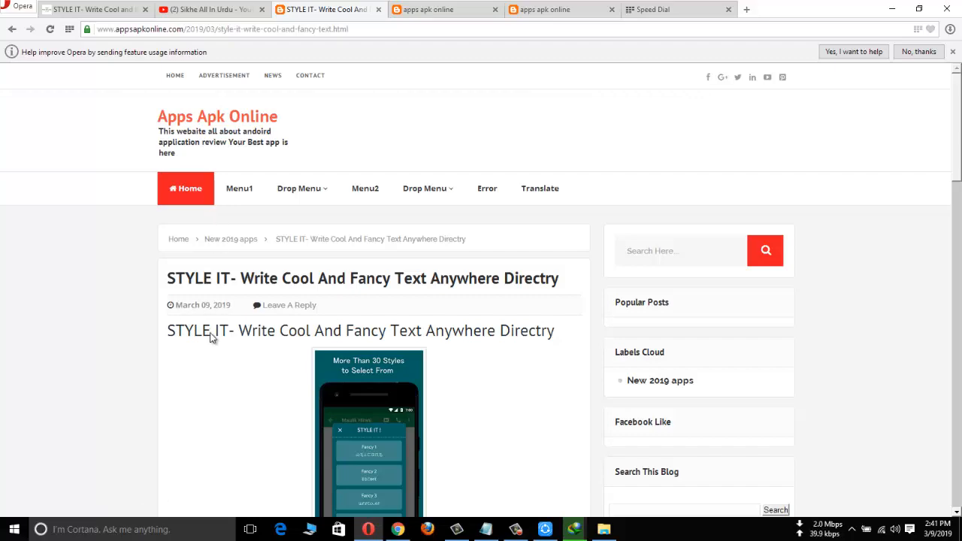
Review the published post's text, headings and related posts, and the blog's navigation menu.
{"action": "scroll", "coordinate": [212, 336], "scroll_direction": "down", "scroll_amount": 6}
{"action": "scroll", "coordinate": [212, 338], "scroll_direction": "down", "scroll_amount": 10}
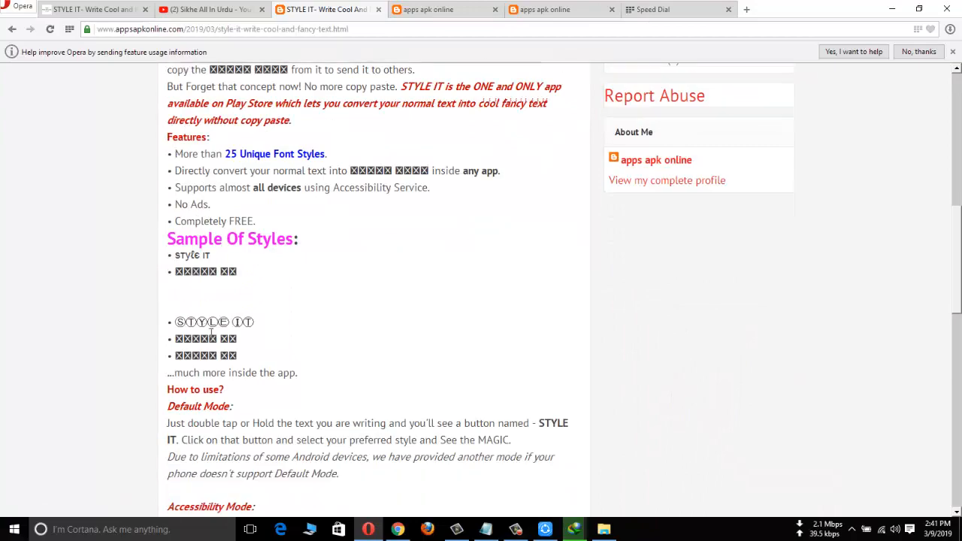
{"action": "scroll", "coordinate": [212, 338], "scroll_direction": "up", "scroll_amount": 15}
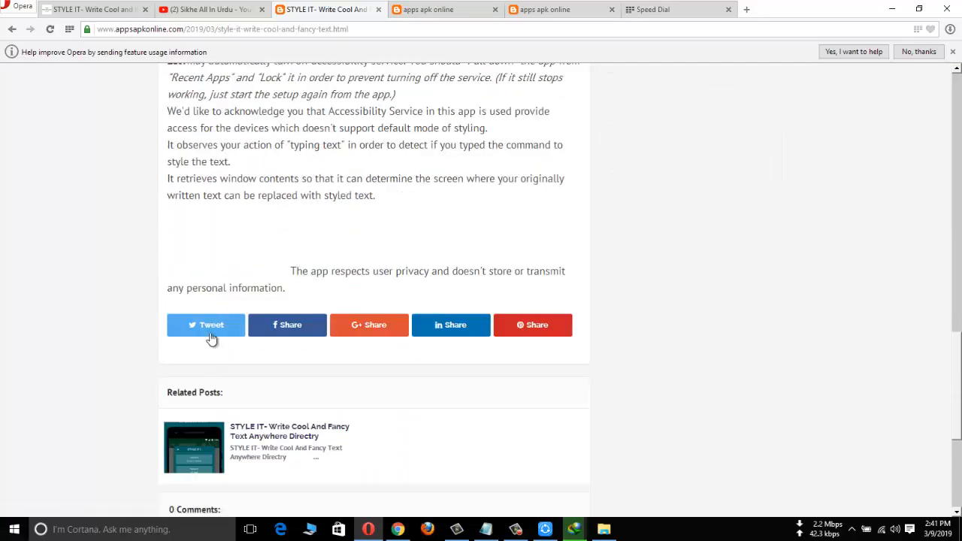
{"action": "scroll", "coordinate": [211, 338], "scroll_direction": "up", "scroll_amount": 3}
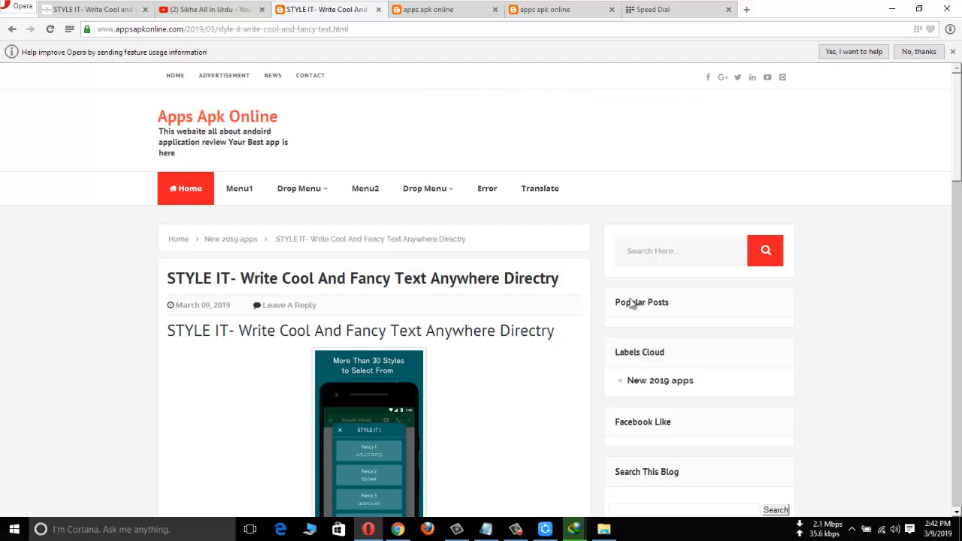
{"action": "mouse_move", "coordinate": [317, 198]}
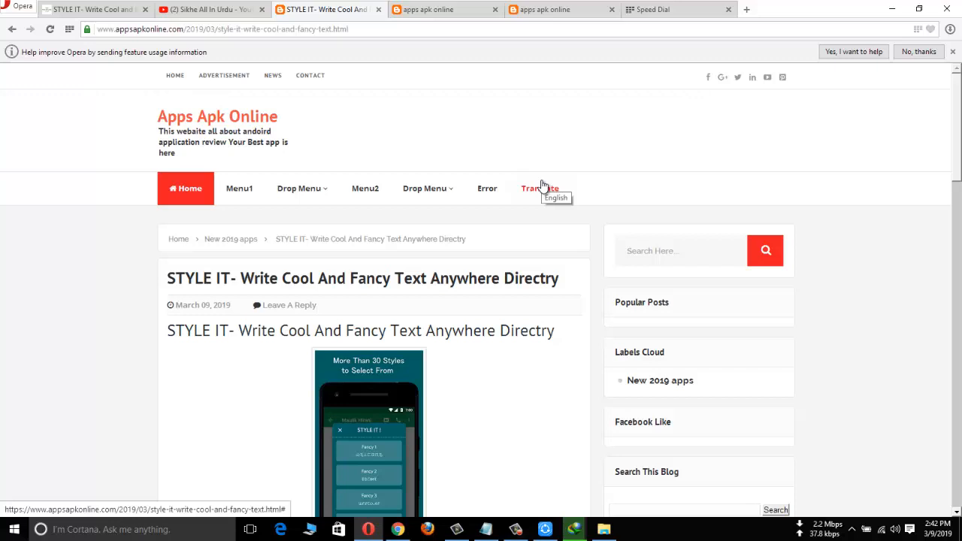
{"action": "left_click", "coordinate": [517, 529]}
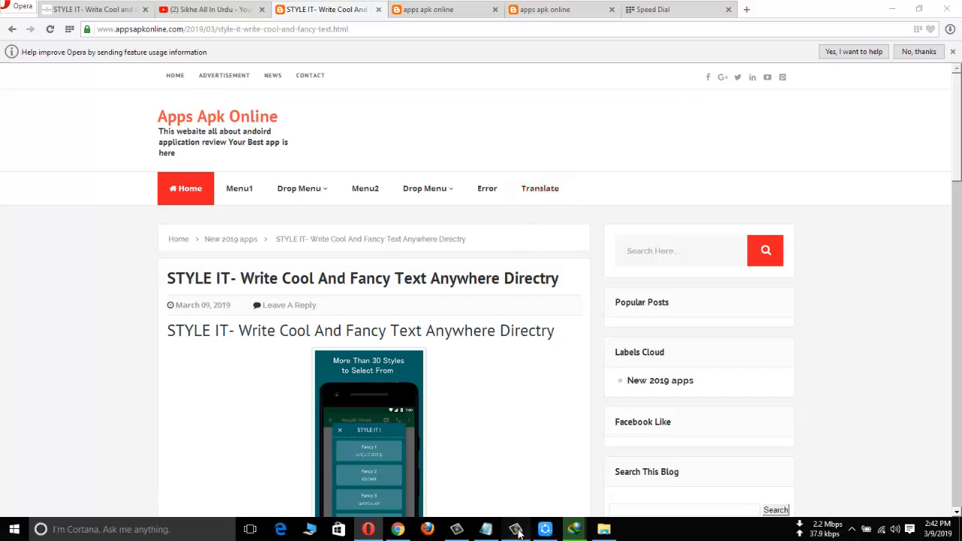